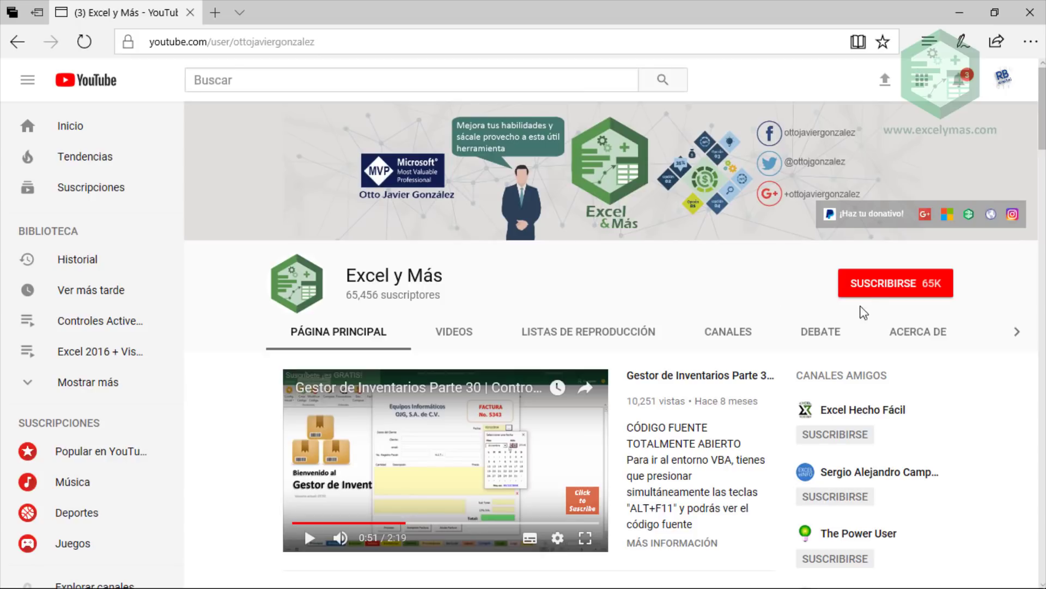
Subscribe to the Excel y Más channel with the bell set to all notifications.
{"action": "left_click", "coordinate": [867, 287]}
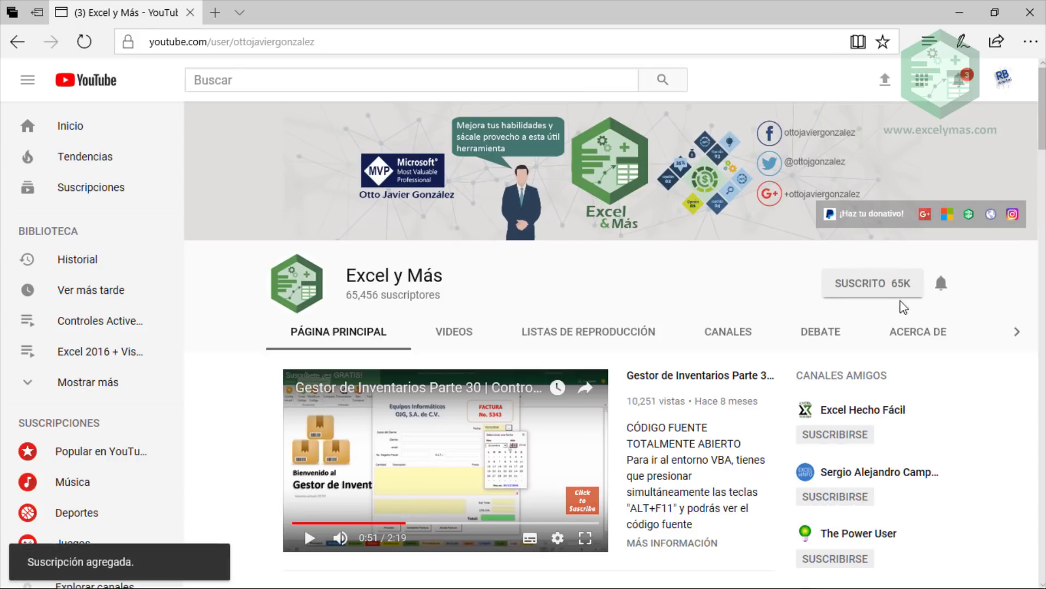
{"action": "left_click", "coordinate": [942, 286]}
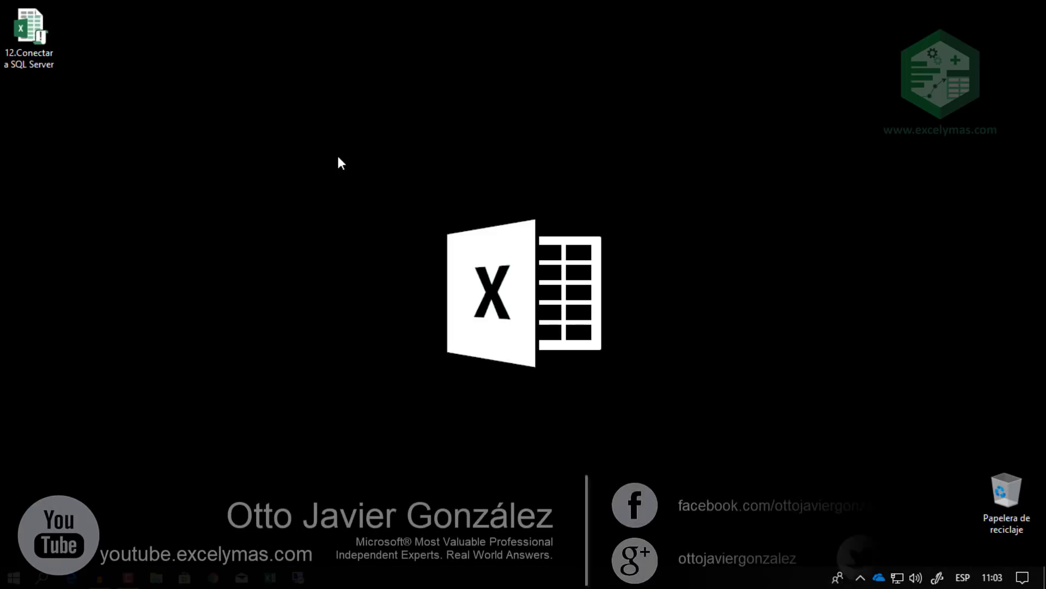
Open the 12.Conectar a SQL Server workbook and launch its VBA editor from Programador.
{"action": "double_click", "coordinate": [22, 31]}
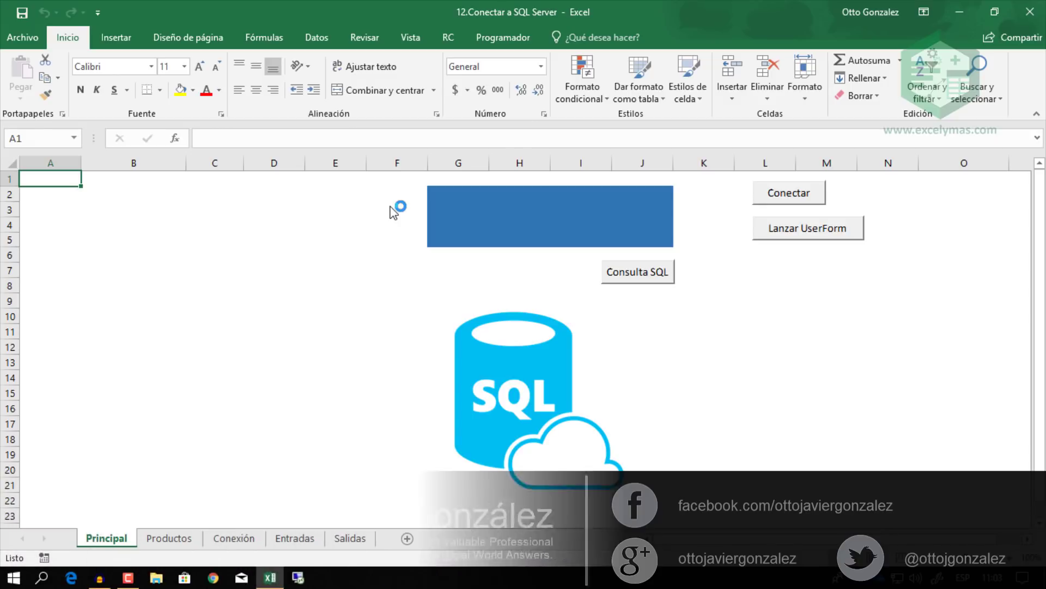
{"action": "left_click", "coordinate": [513, 39]}
{"action": "left_click", "coordinate": [18, 74]}
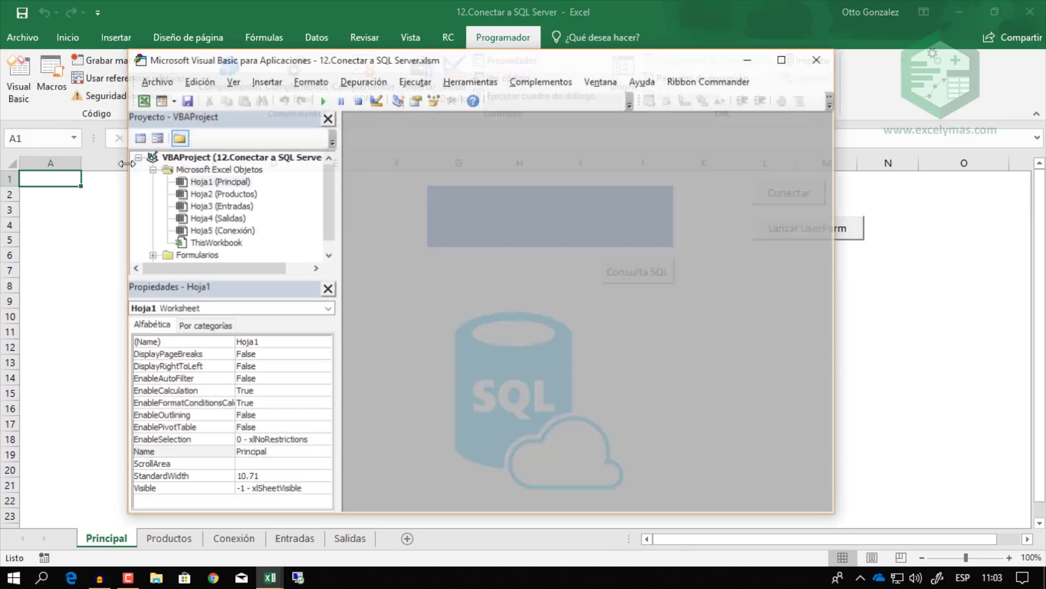
Open frm_Ficheros from Formularios in design view and stretch its height to 295.5.
{"action": "scroll", "coordinate": [332, 203], "scroll_direction": "down", "scroll_amount": 1}
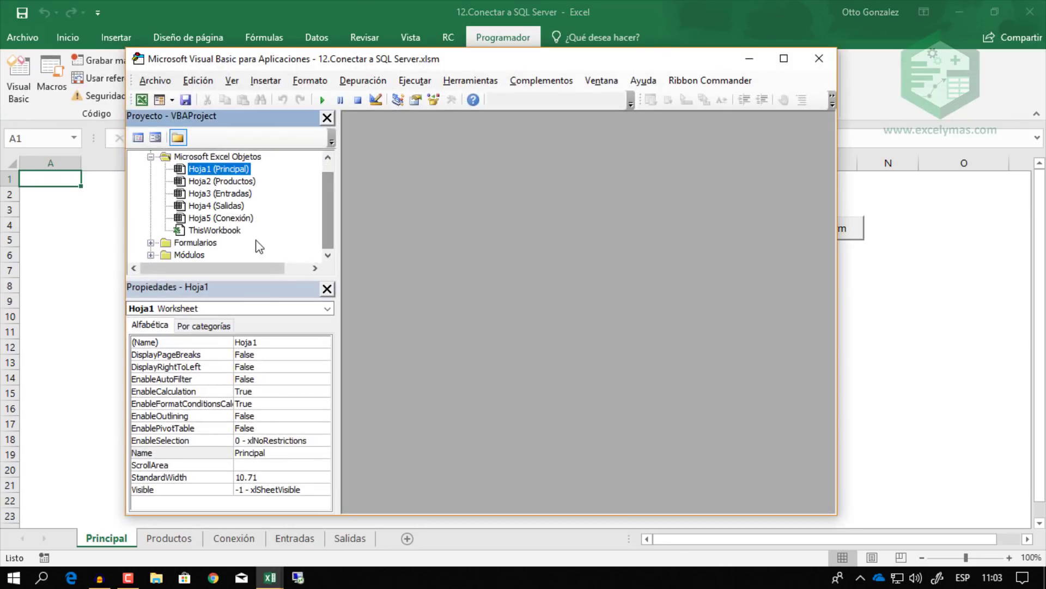
{"action": "double_click", "coordinate": [197, 242]}
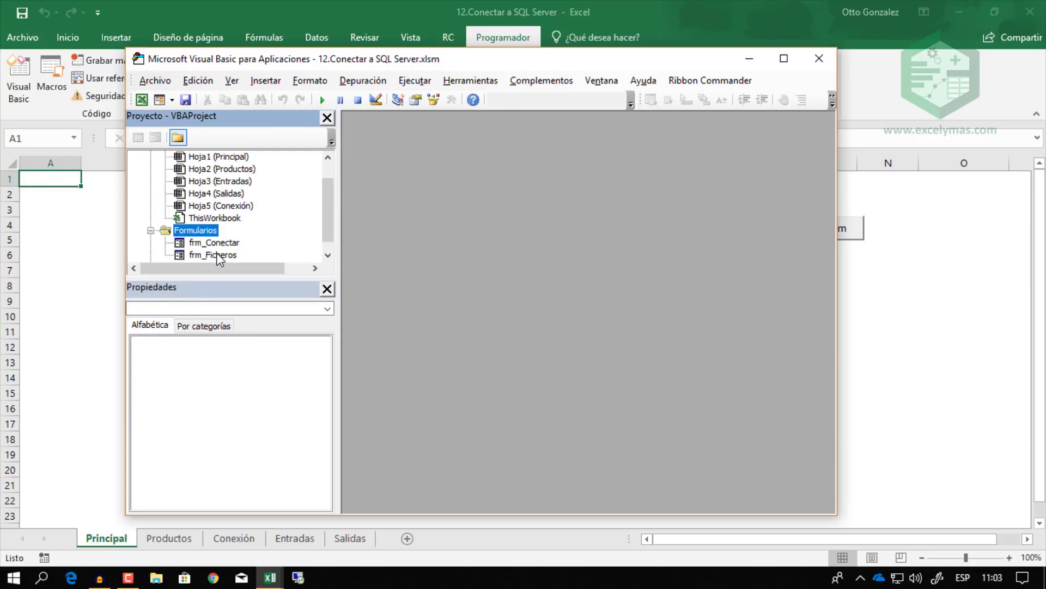
{"action": "double_click", "coordinate": [217, 255]}
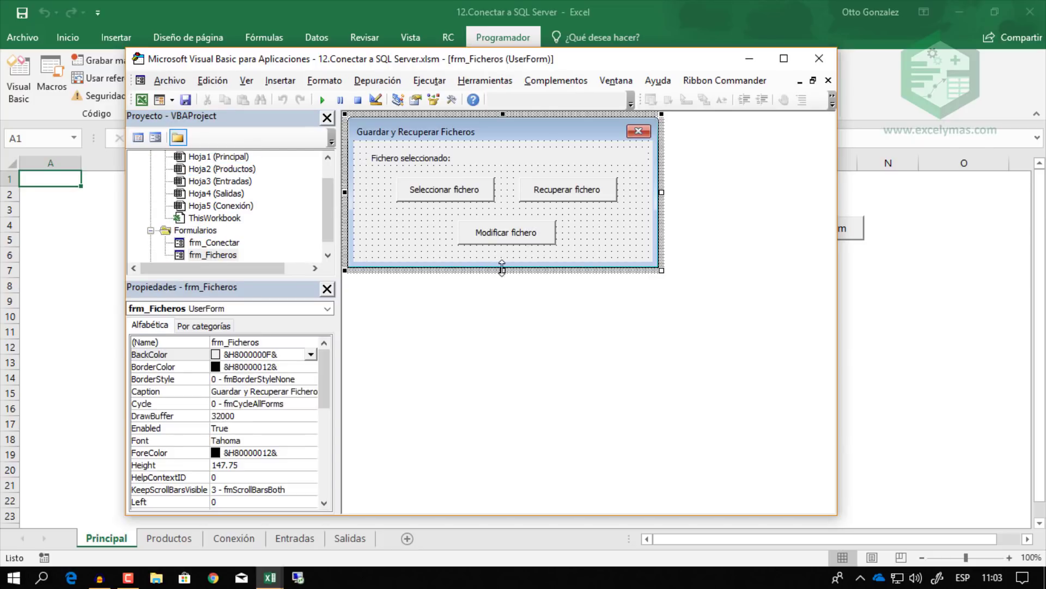
{"action": "left_click_drag", "start_coordinate": [502, 271], "coordinate": [485, 425]}
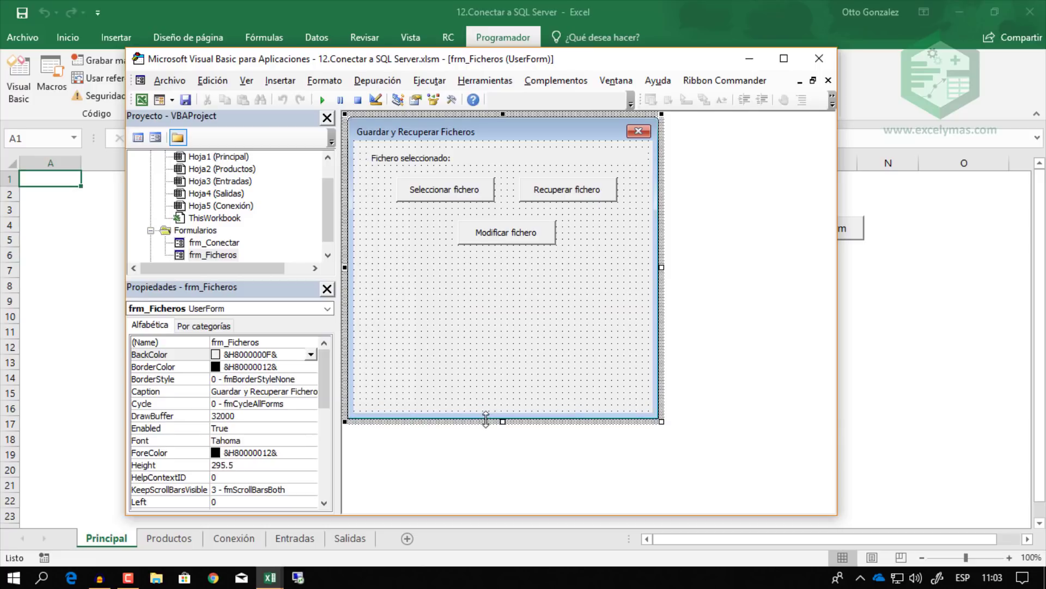
{"action": "left_click", "coordinate": [276, 82]}
{"action": "mouse_move", "coordinate": [247, 80]}
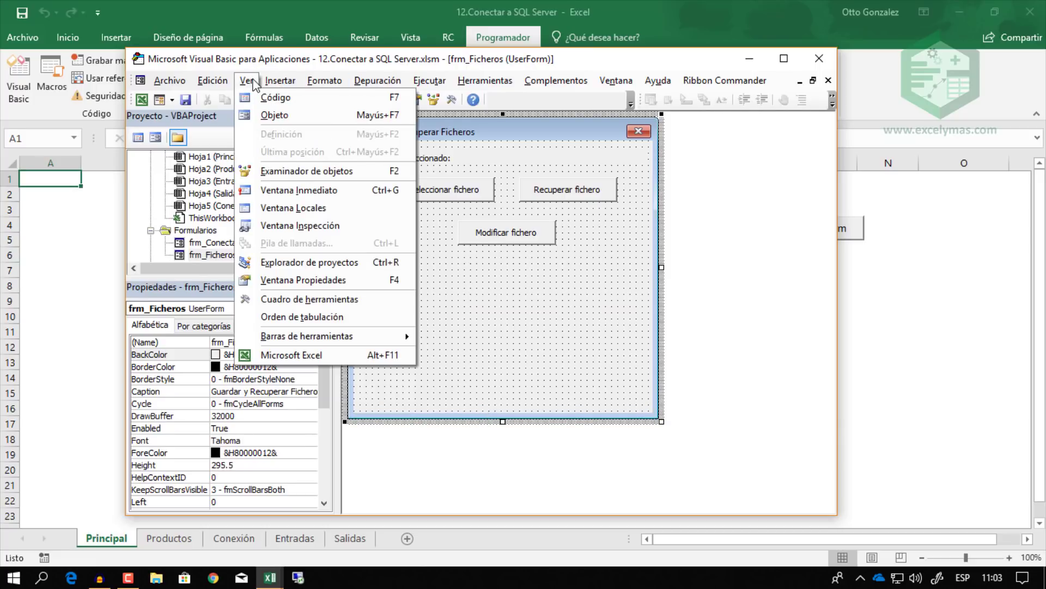
Draw a large Image control on frm_Ficheros below the Modificar fichero button.
{"action": "left_click", "coordinate": [276, 299]}
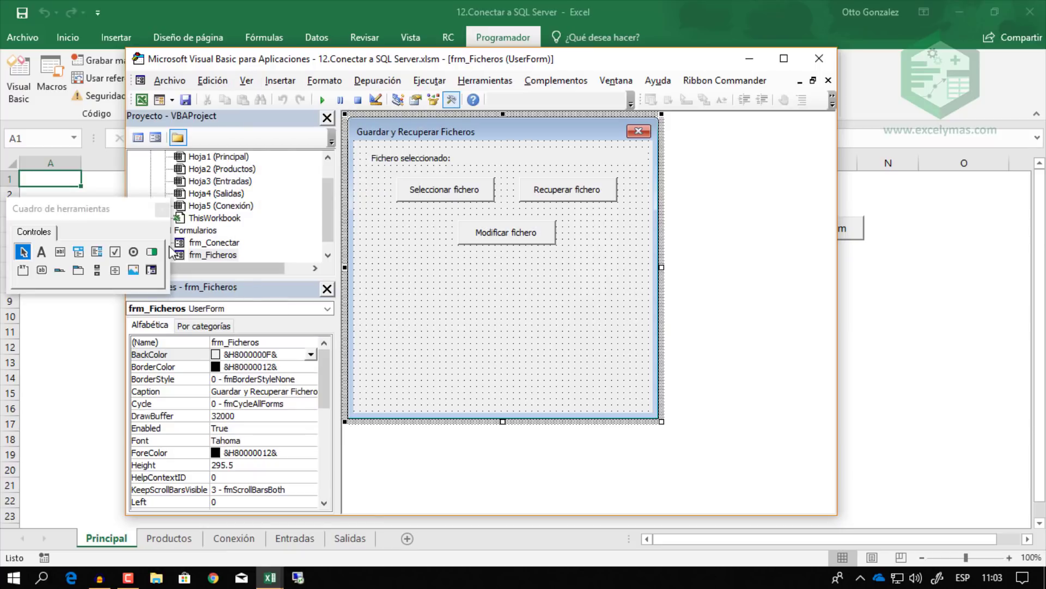
{"action": "mouse_move", "coordinate": [133, 270]}
{"action": "left_mouse_down"}
{"action": "mouse_move", "coordinate": [449, 266]}
{"action": "mouse_move", "coordinate": [431, 318]}
{"action": "left_mouse_up"}
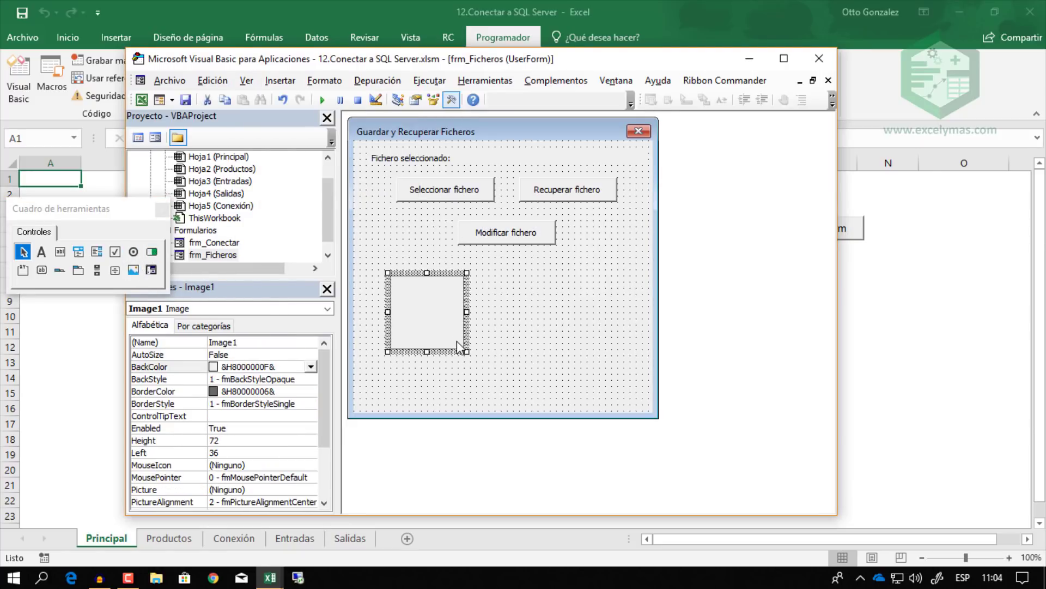
{"action": "mouse_move", "coordinate": [466, 351]}
{"action": "left_mouse_down"}
{"action": "mouse_move", "coordinate": [565, 411]}
{"action": "mouse_move", "coordinate": [513, 322]}
{"action": "left_mouse_up"}
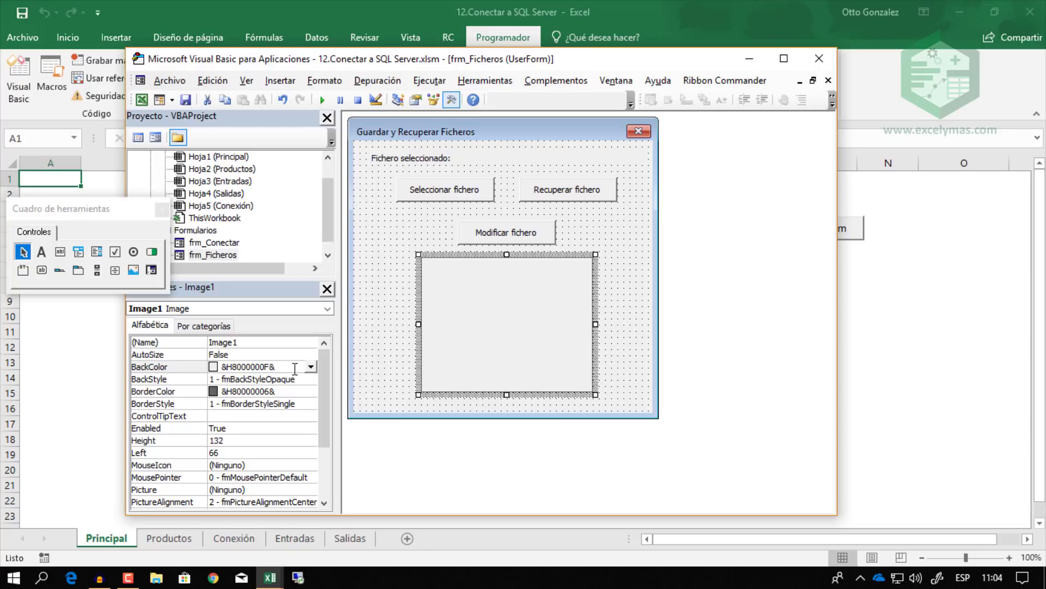
{"action": "left_click_drag", "start_coordinate": [329, 400], "coordinate": [329, 509]}
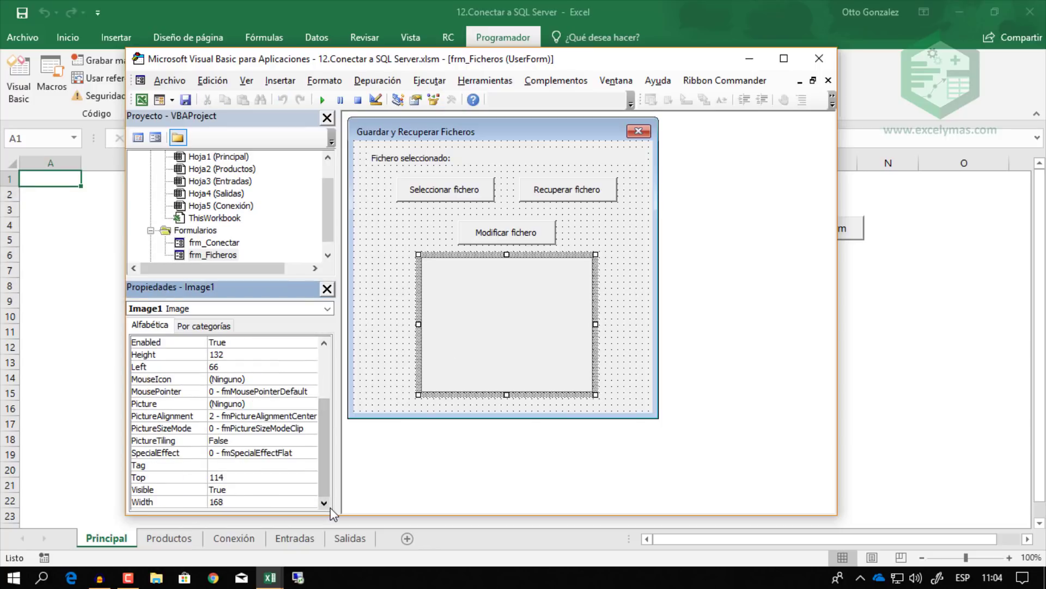
Set the image's PictureSizeMode to 3 - fmPictureSizeModeZoom.
{"action": "left_click", "coordinate": [162, 428]}
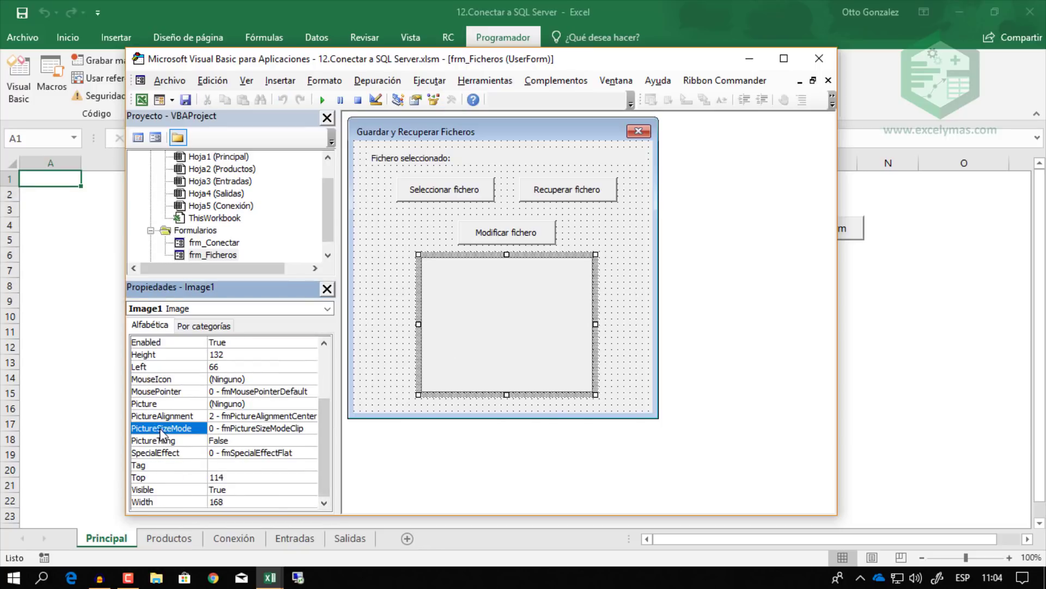
{"action": "left_click", "coordinate": [308, 428]}
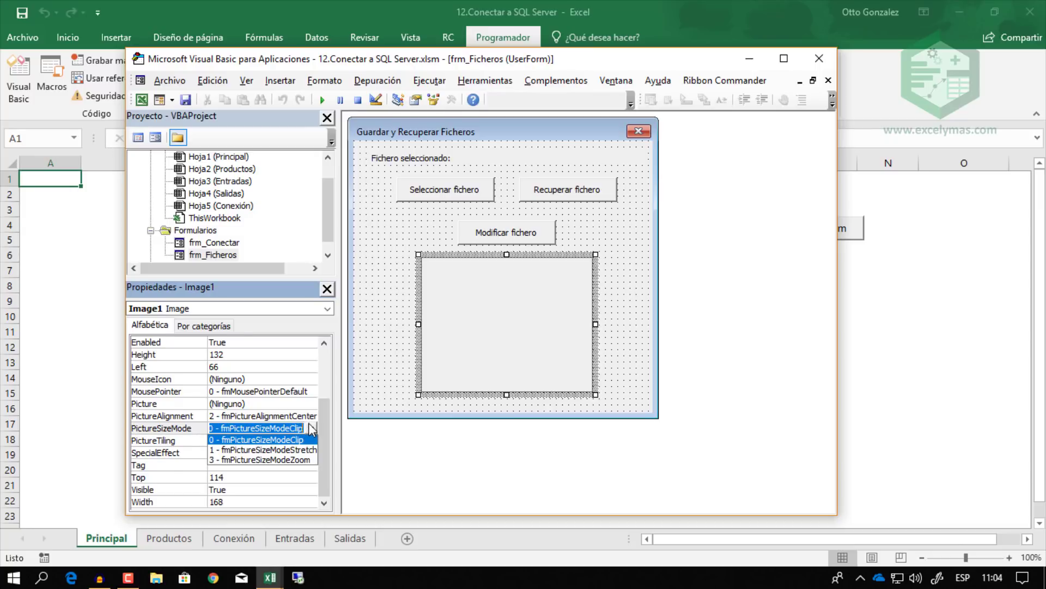
{"action": "left_click", "coordinate": [262, 459]}
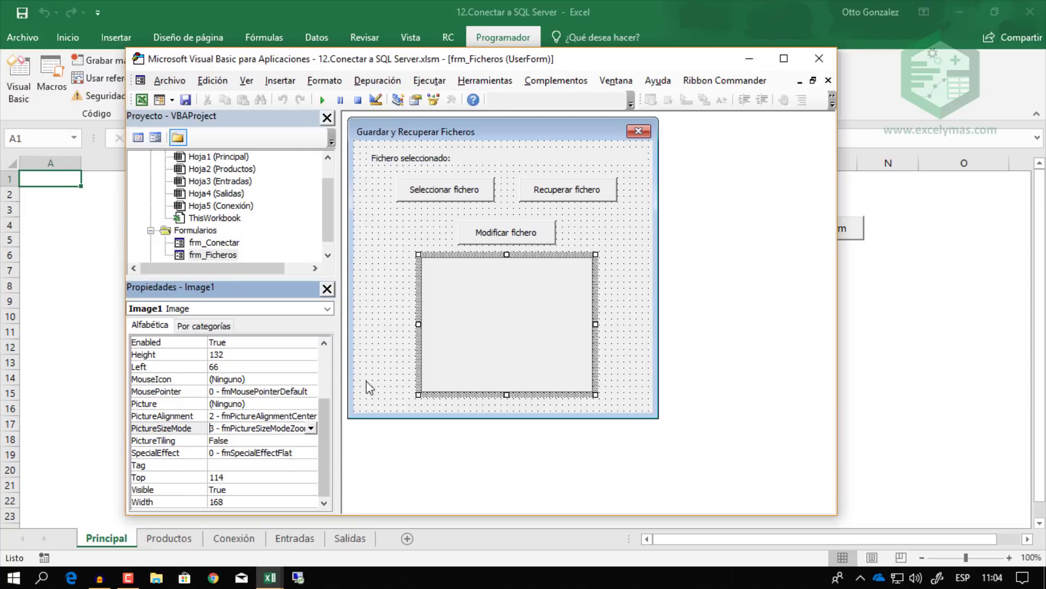
{"action": "left_click", "coordinate": [379, 379]}
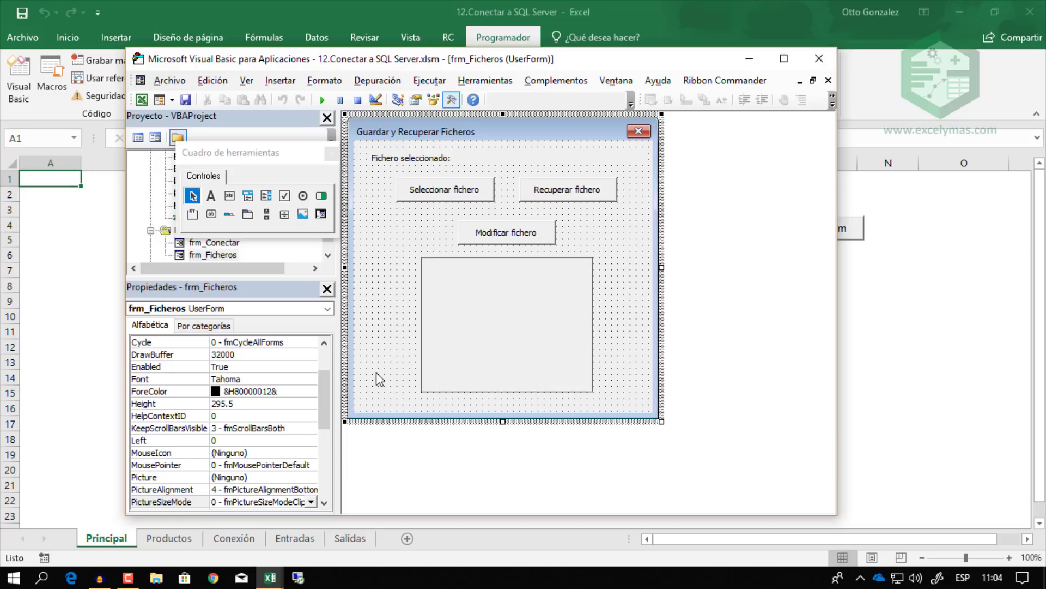
Connect via Remote Desktop to the excelymas.eastus.cloudapp.azure.com server.
{"action": "left_click", "coordinate": [298, 577]}
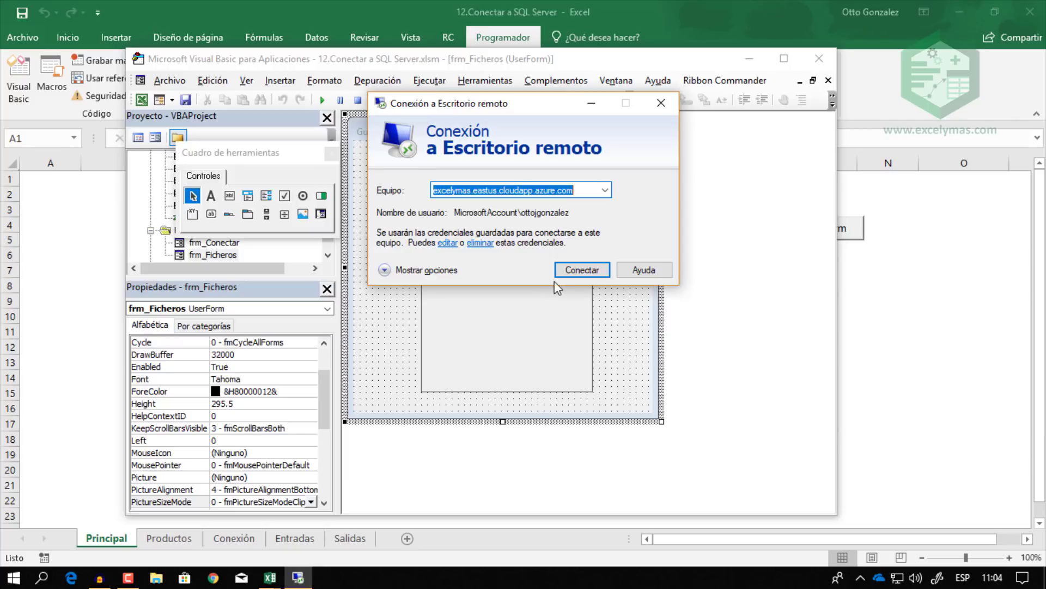
{"action": "left_click", "coordinate": [576, 271]}
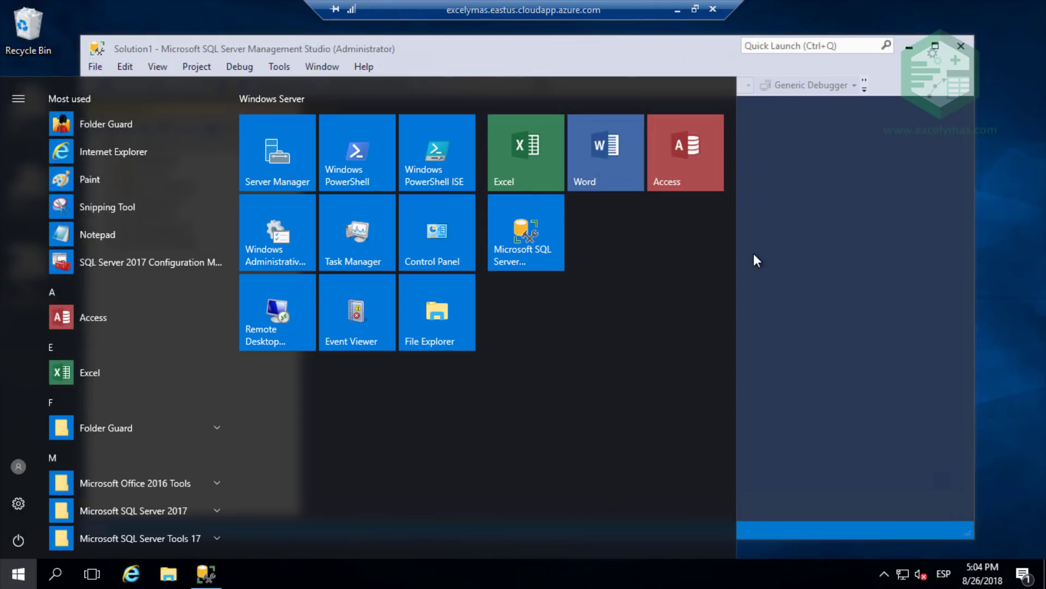
In a new SSMS query, run 'use inventario' and 'select * from archivos'.
{"action": "left_click", "coordinate": [754, 254]}
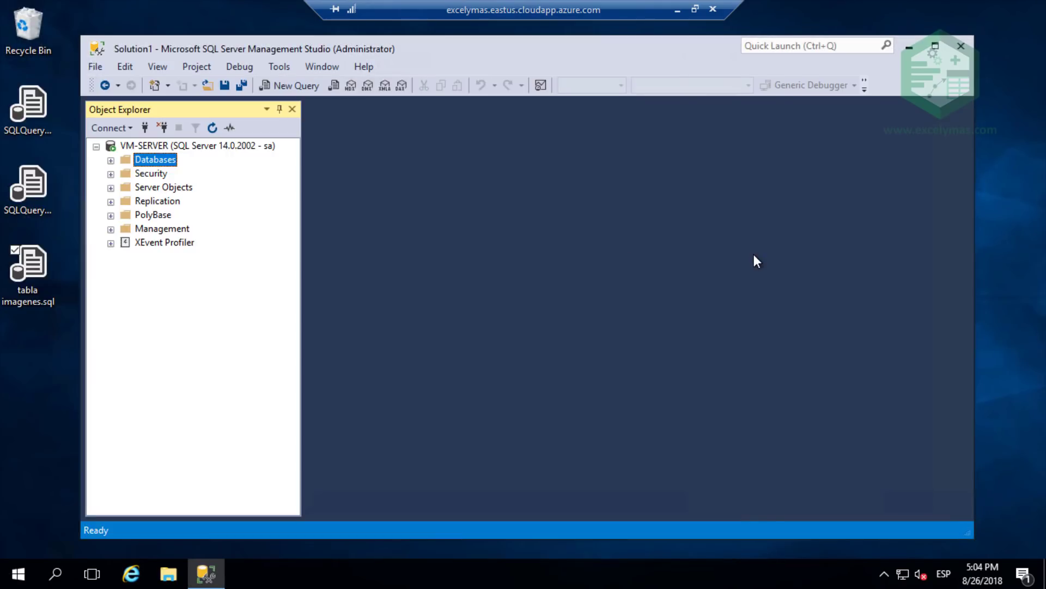
{"action": "left_click", "coordinate": [291, 86]}
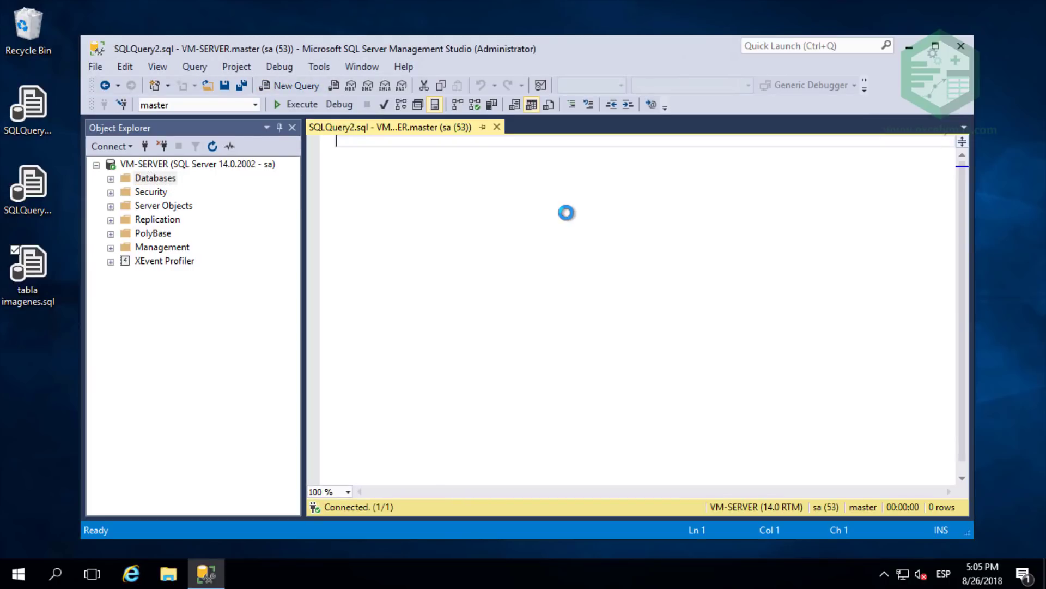
{"action": "type", "text": "see"}
{"action": "key", "text": "BackSpace"}
{"action": "key", "text": "BackSpace"}
{"action": "key", "text": "BackSpace"}
{"action": "type", "text": "us"}
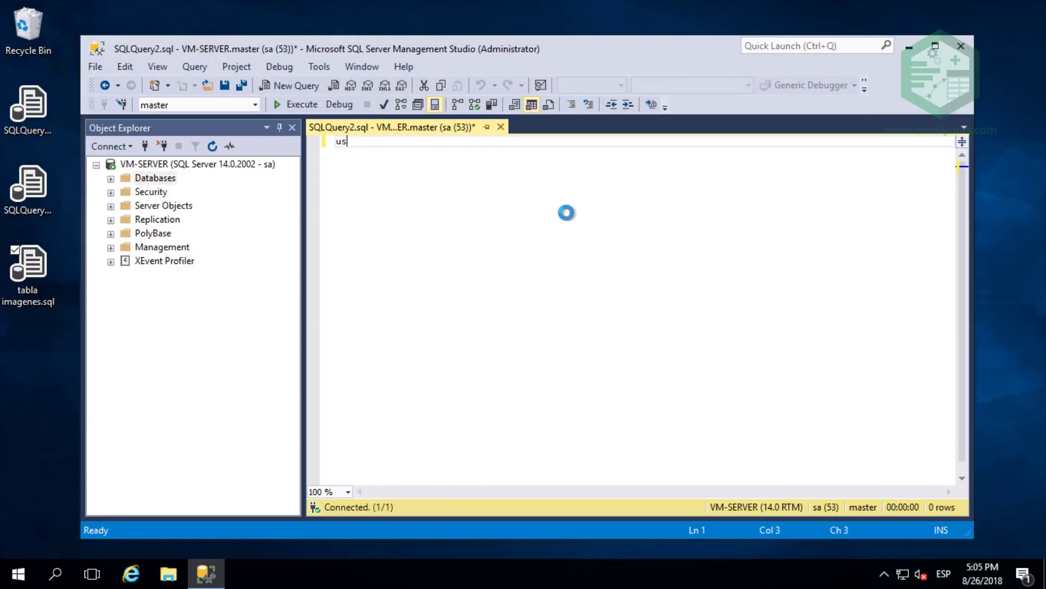
{"action": "type", "text": "e inventa"}
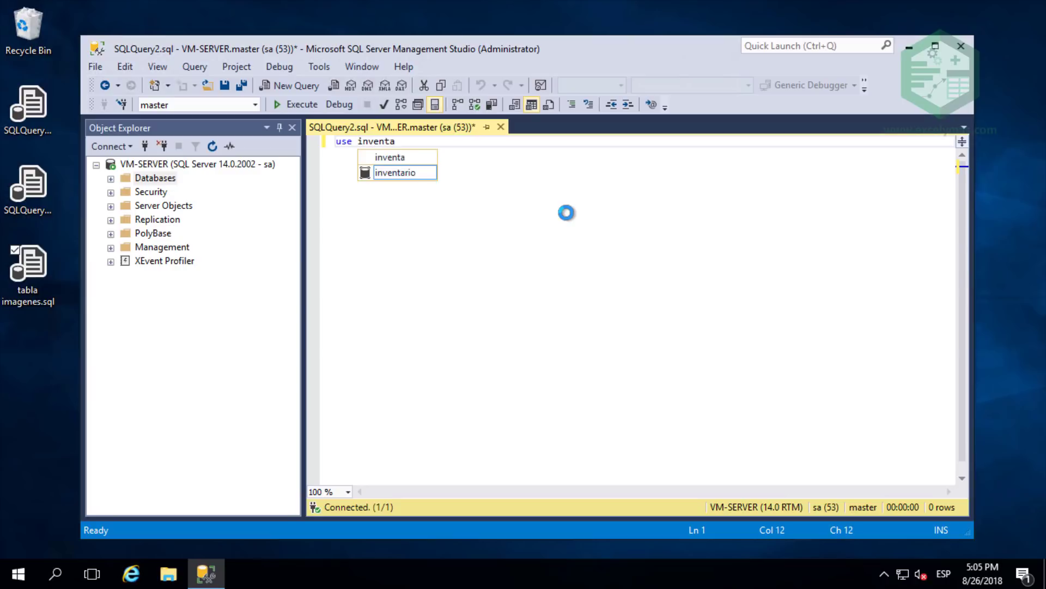
{"action": "key", "text": "Return"}
{"action": "type", "text": "se"}
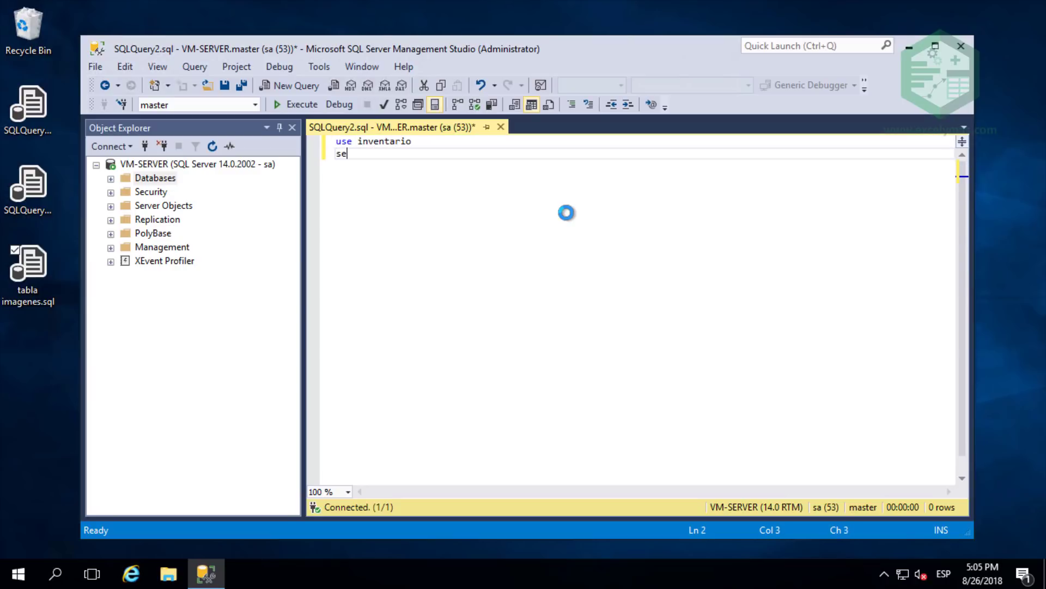
{"action": "type", "text": "lect"}
{"action": "type", "text": " * from ar"}
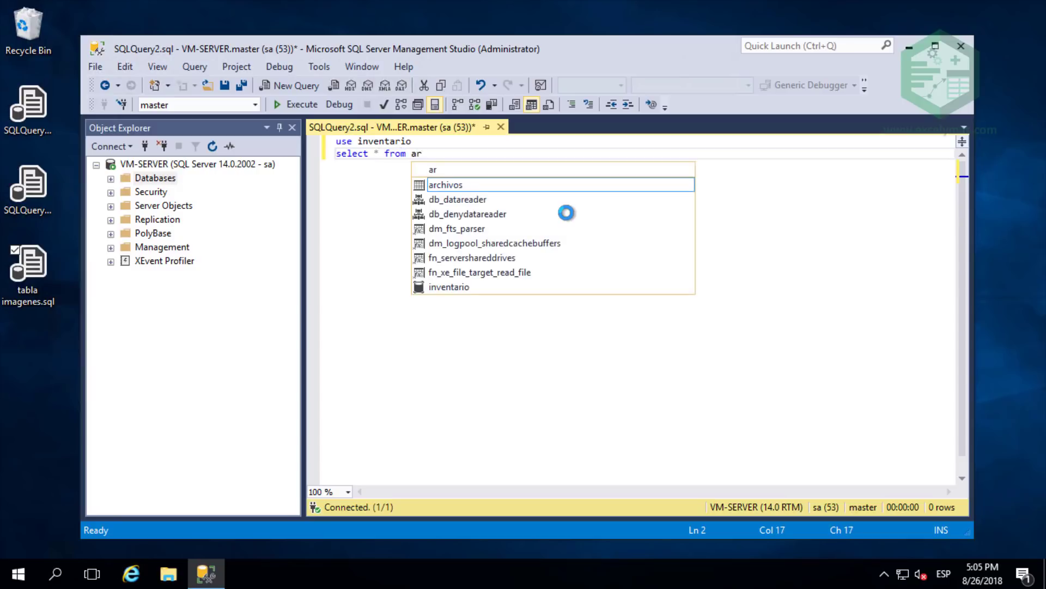
{"action": "key", "text": "Tab"}
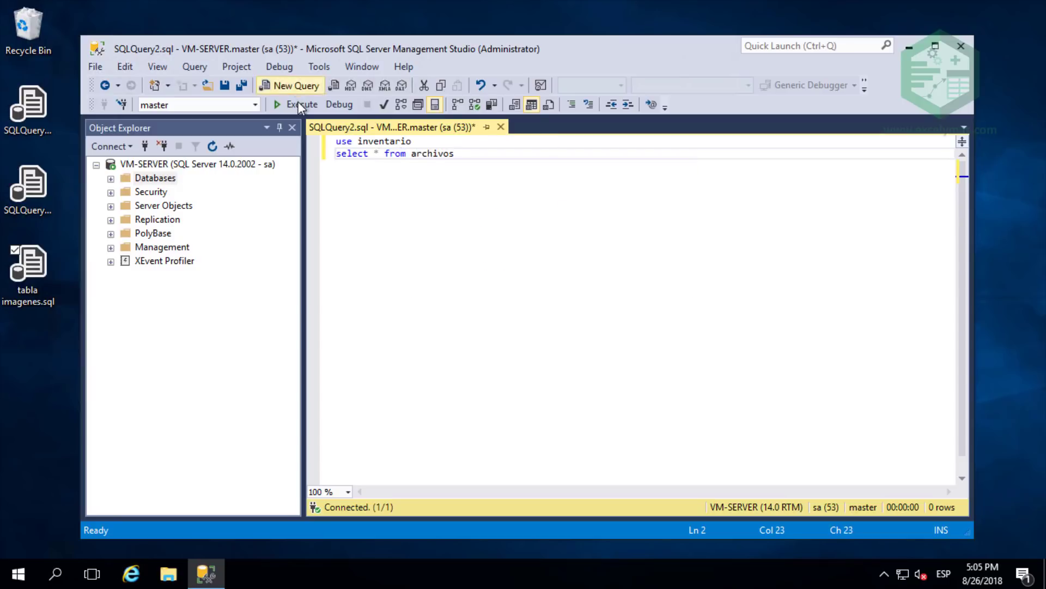
{"action": "left_click", "coordinate": [297, 105]}
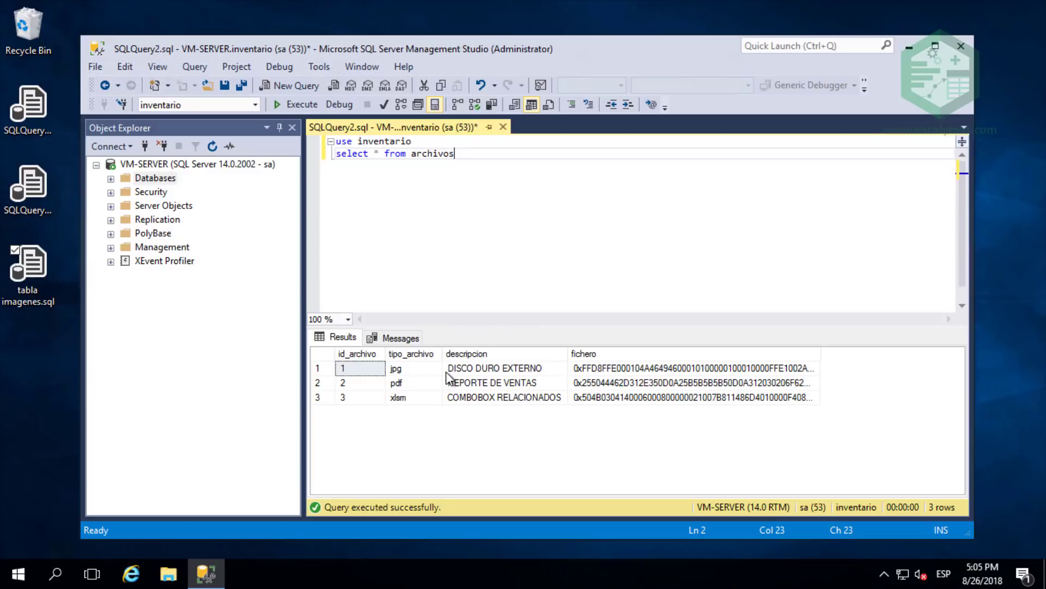
Review the archivos file descriptions, then open tabla imagenes.sql from the desktop.
{"action": "left_click", "coordinate": [461, 371]}
{"action": "key", "text": "Down"}
{"action": "key", "text": "Down"}
{"action": "key", "text": "Up"}
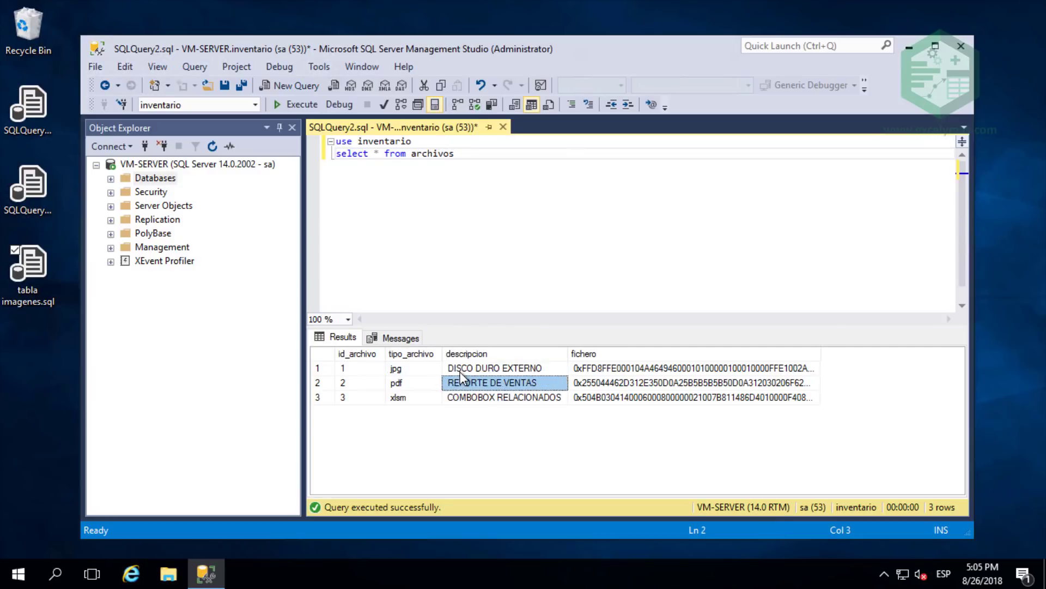
{"action": "key", "text": "Up"}
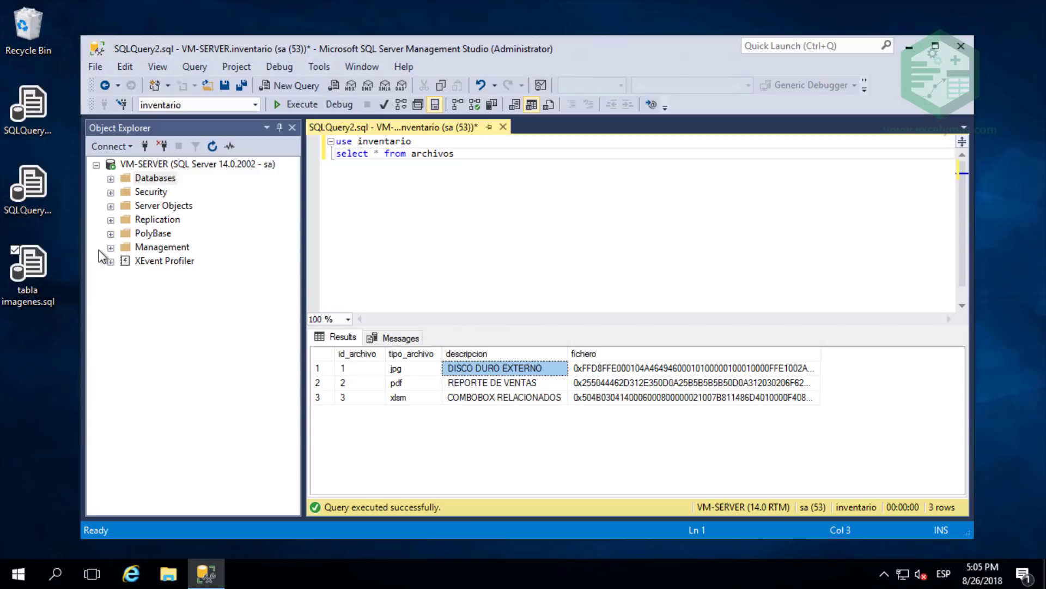
{"action": "double_click", "coordinate": [22, 269]}
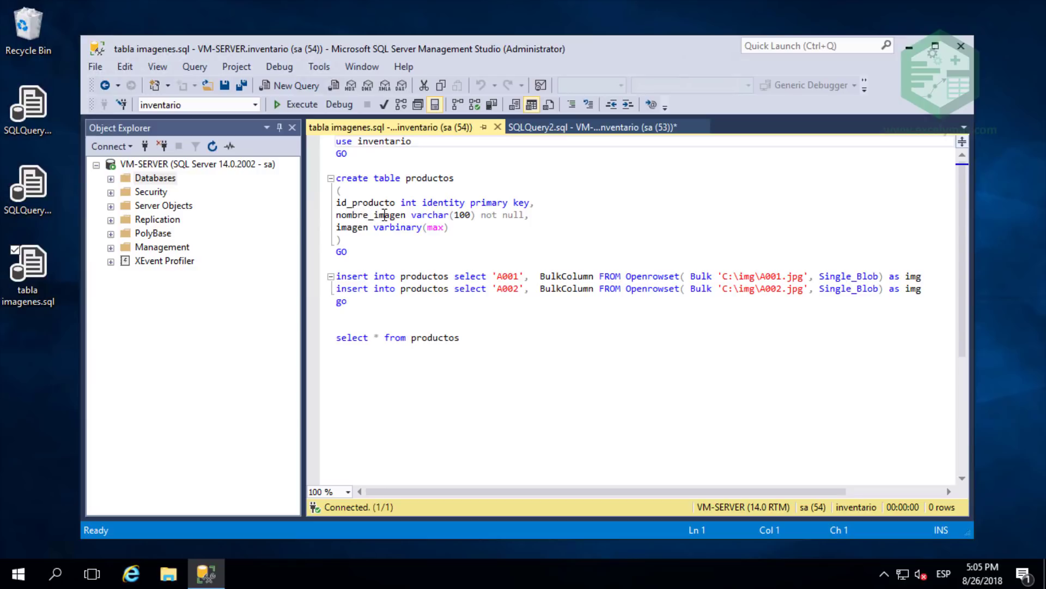
Execute the CREATE TABLE productos block with id_producto key and imagen varbinary column.
{"action": "left_click", "coordinate": [357, 227]}
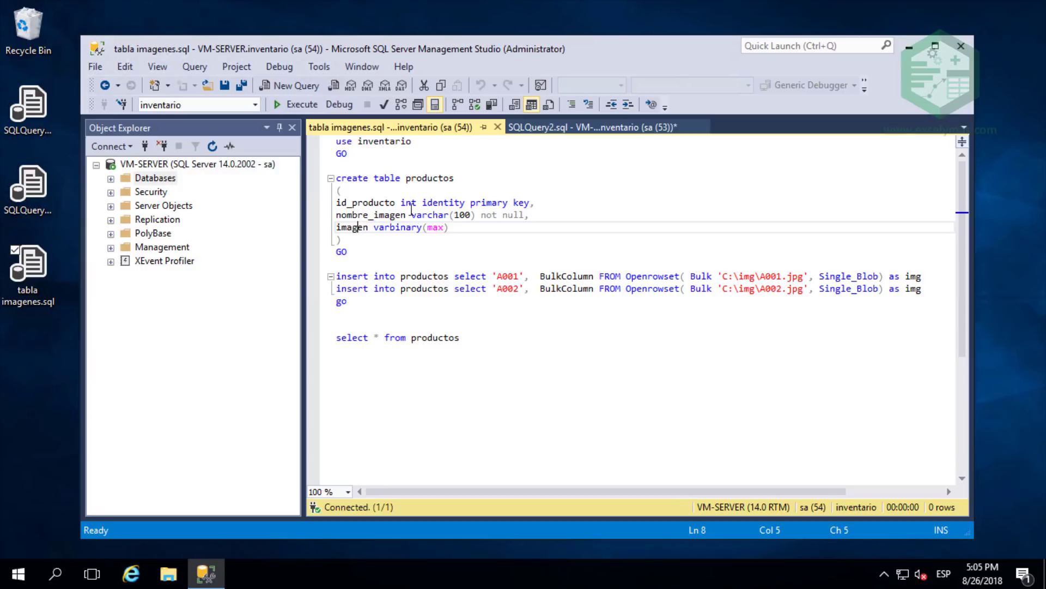
{"action": "left_click", "coordinate": [536, 204]}
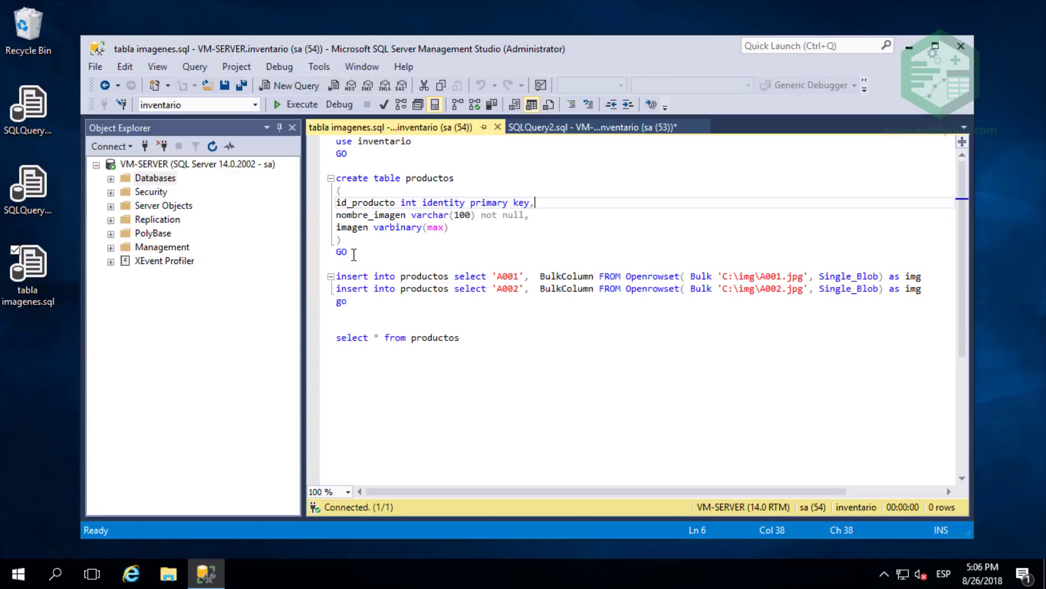
{"action": "left_click_drag", "start_coordinate": [348, 252], "coordinate": [317, 177]}
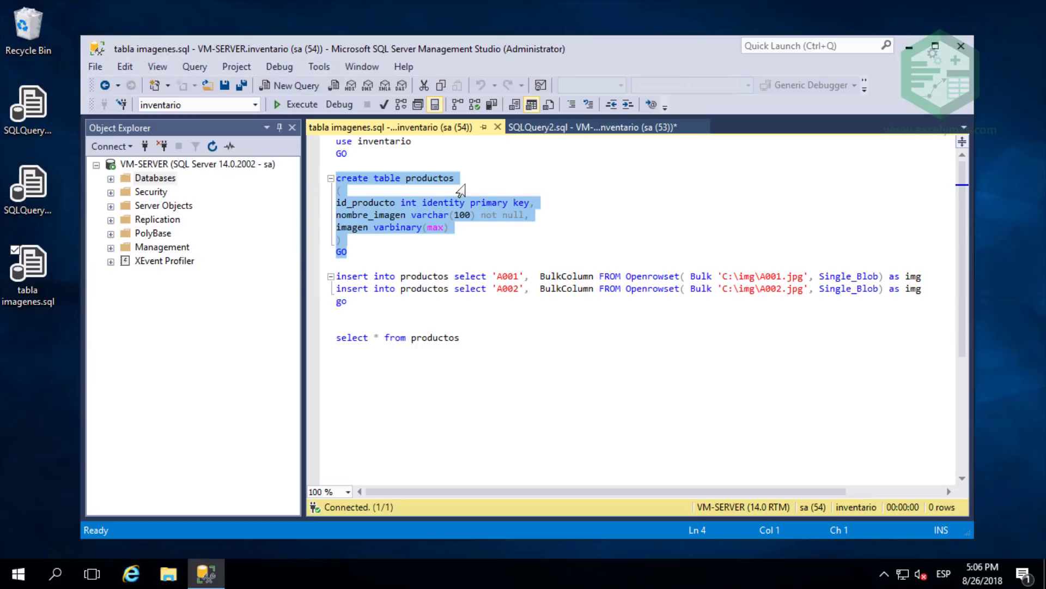
{"action": "left_click", "coordinate": [307, 103]}
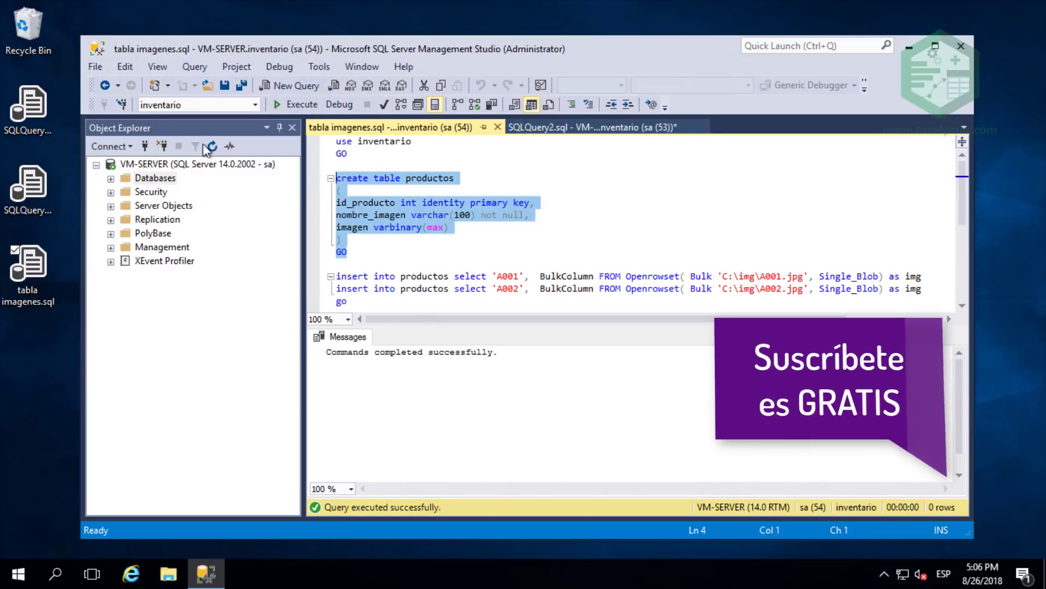
Confirm dbo.productos under inventario Tables and select the 'select * from productos' query.
{"action": "left_click", "coordinate": [149, 177]}
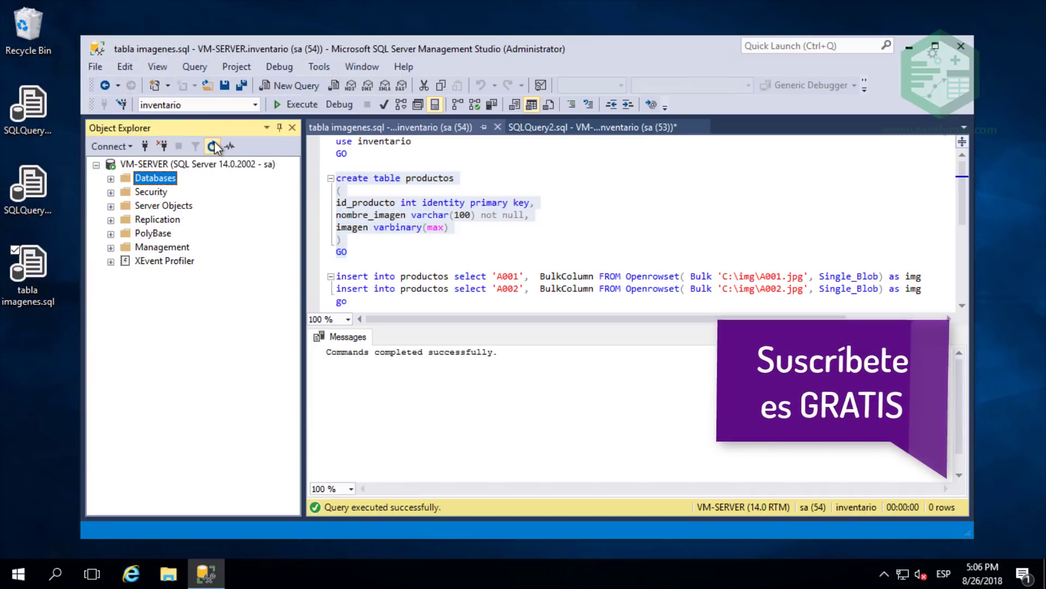
{"action": "left_click", "coordinate": [111, 178]}
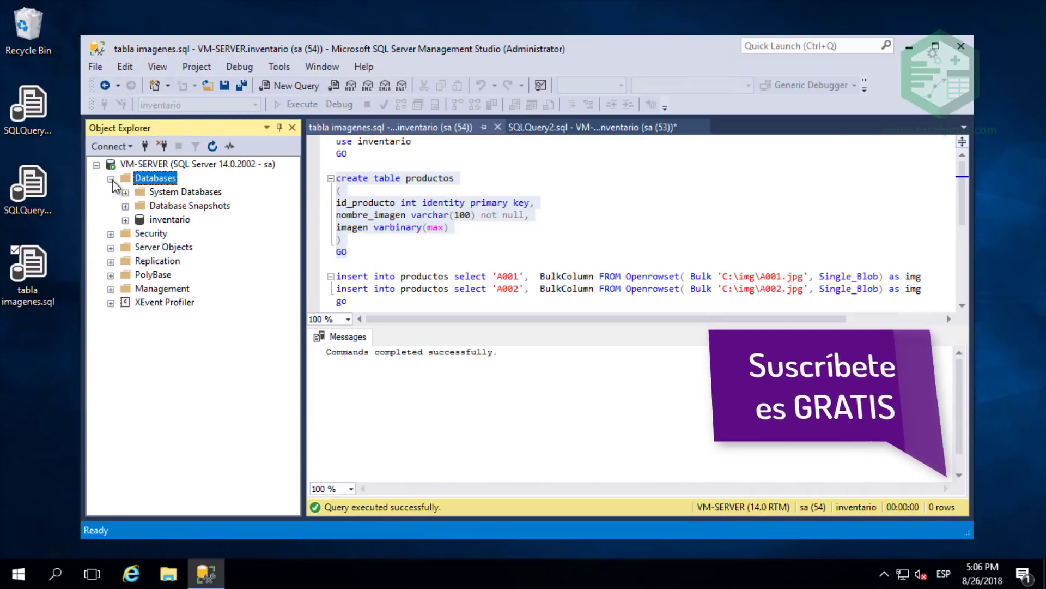
{"action": "left_click", "coordinate": [125, 220]}
{"action": "left_click", "coordinate": [140, 248]}
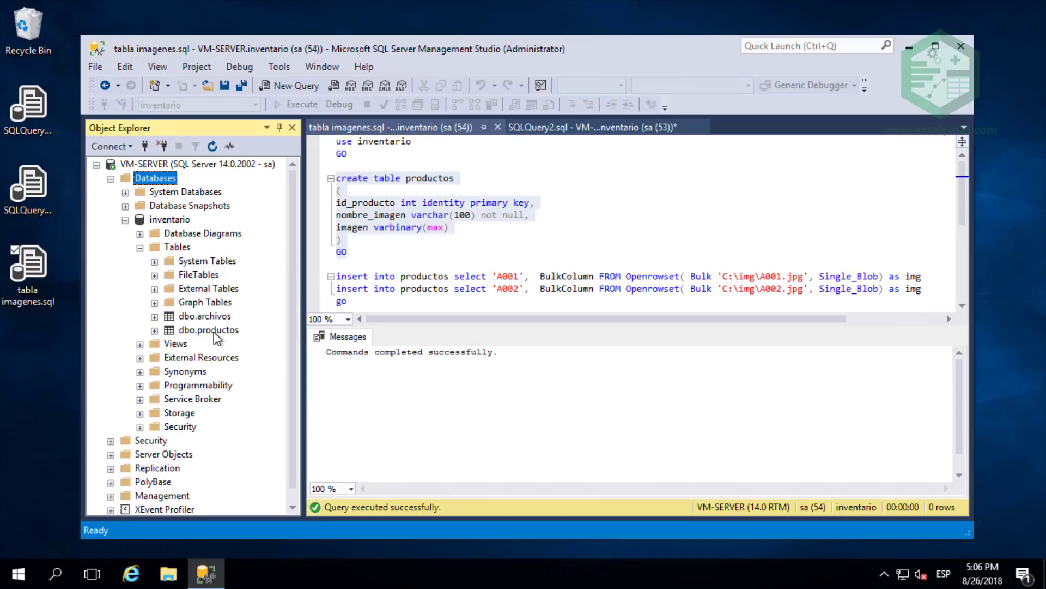
{"action": "left_click", "coordinate": [213, 331]}
{"action": "left_click", "coordinate": [439, 264]}
{"action": "scroll", "coordinate": [439, 264], "scroll_direction": "down", "scroll_amount": 3}
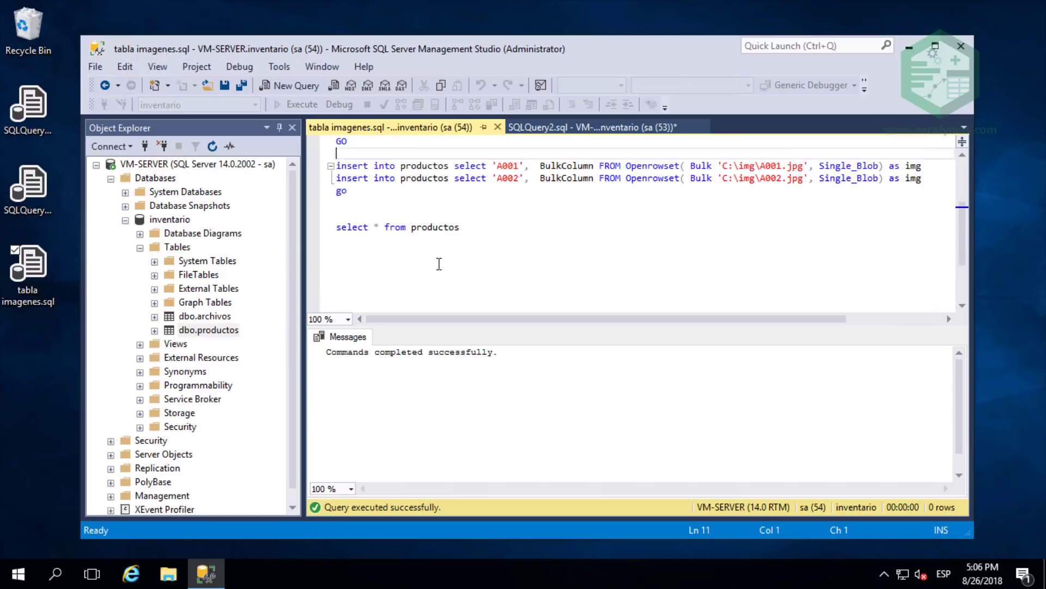
{"action": "left_click", "coordinate": [320, 233]}
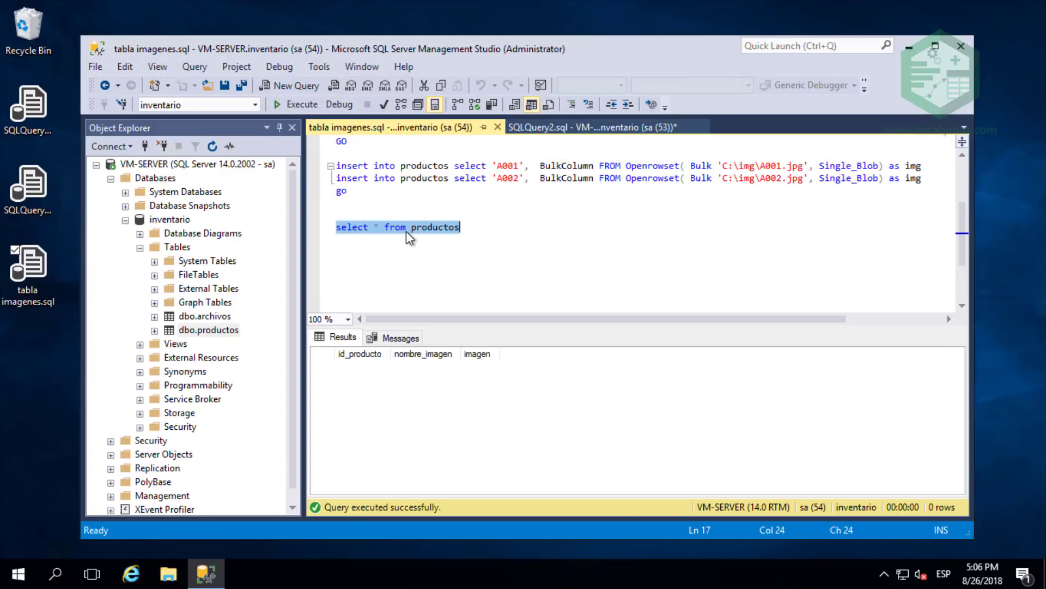
Connect Excel to the inventario database via the Conectar form, then type 'select * from productos'.
{"action": "double_click", "coordinate": [482, 1]}
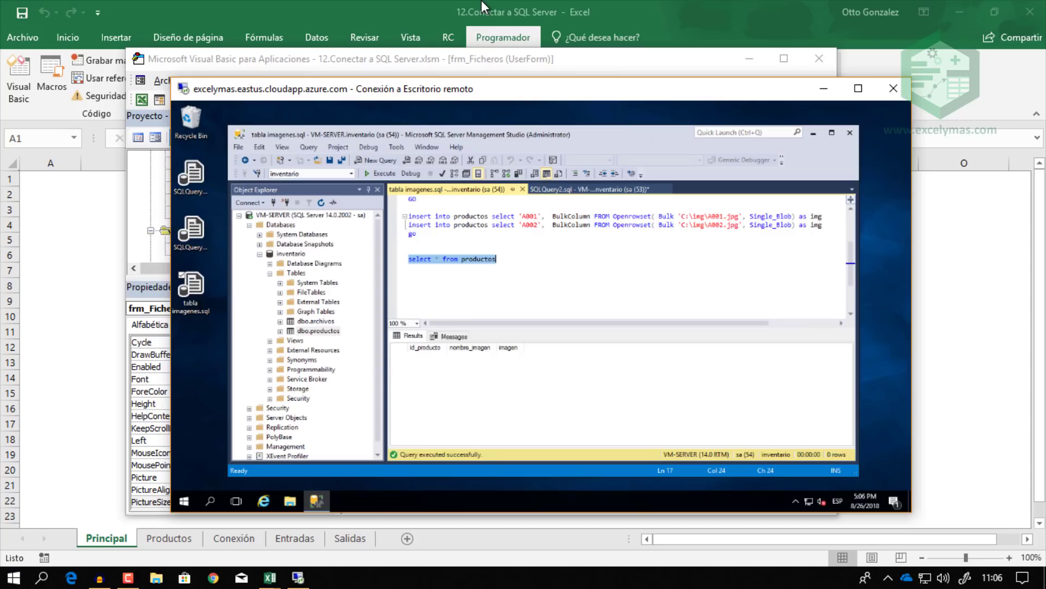
{"action": "left_click", "coordinate": [334, 1]}
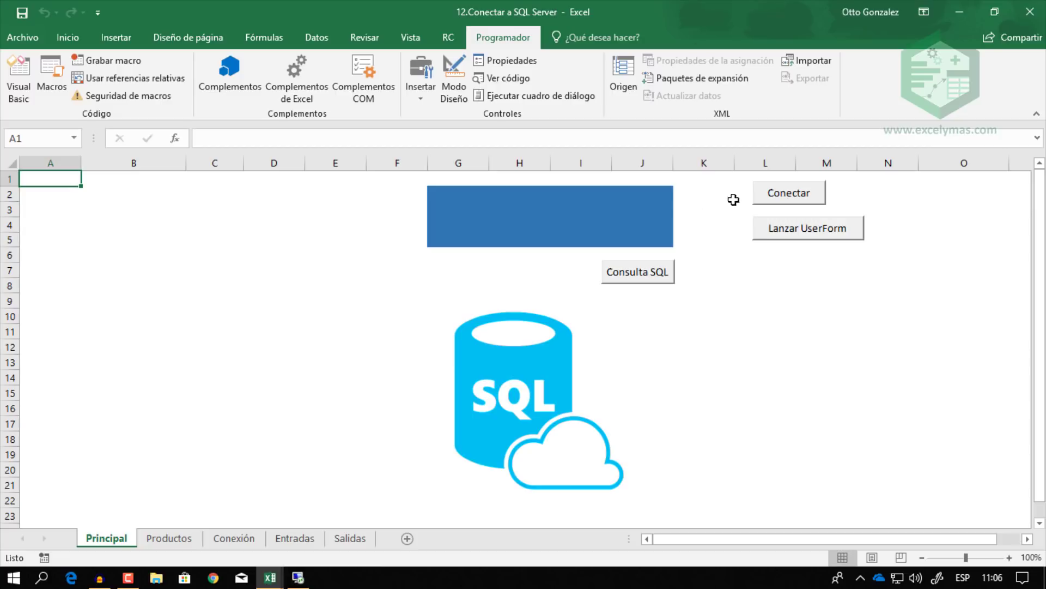
{"action": "left_click", "coordinate": [778, 195]}
{"action": "left_click", "coordinate": [544, 356]}
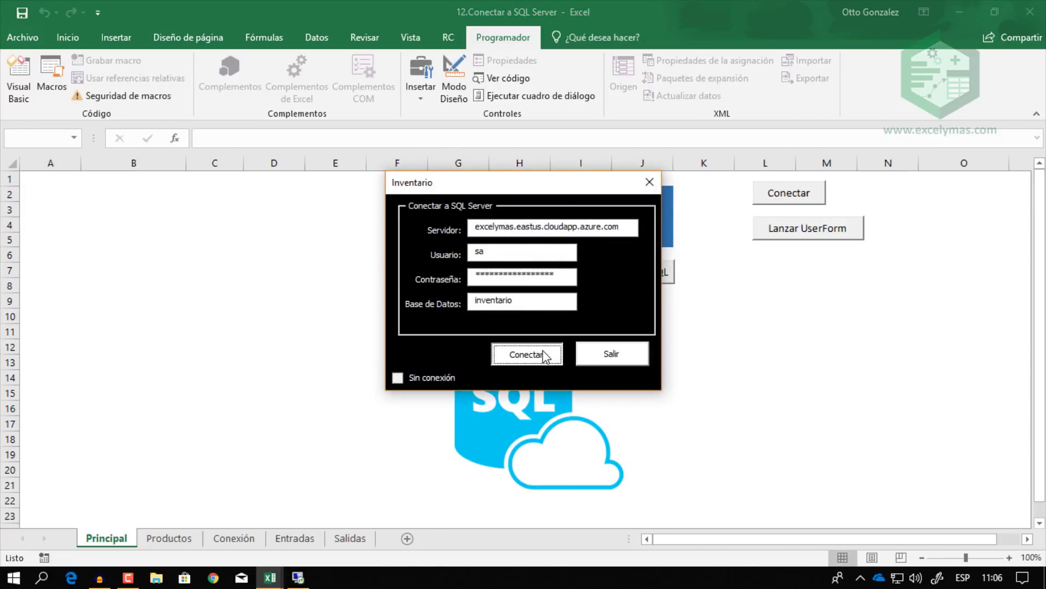
{"action": "left_click", "coordinate": [597, 351]}
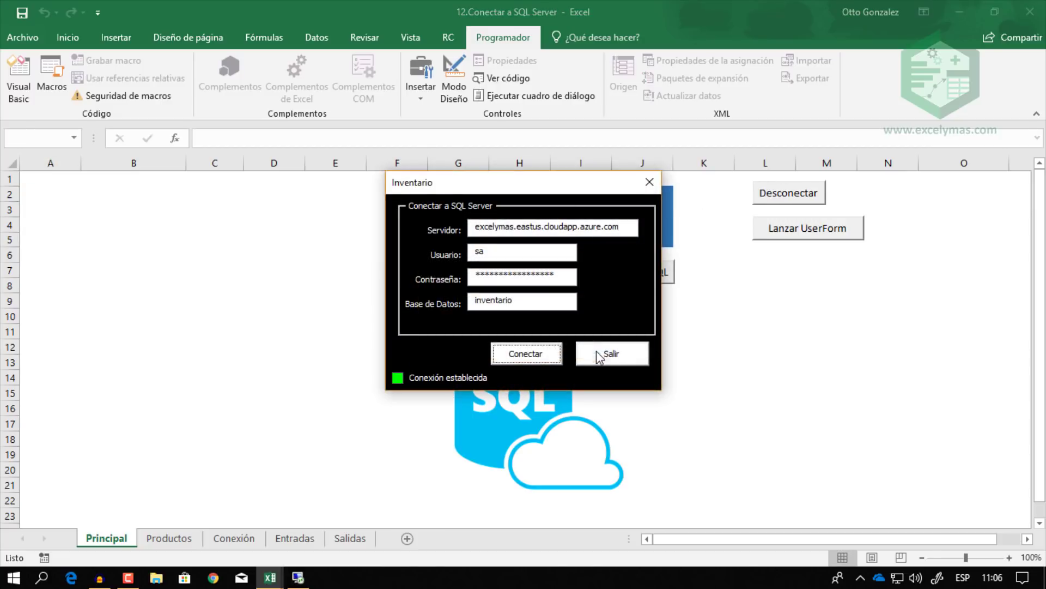
{"action": "left_click", "coordinate": [614, 358]}
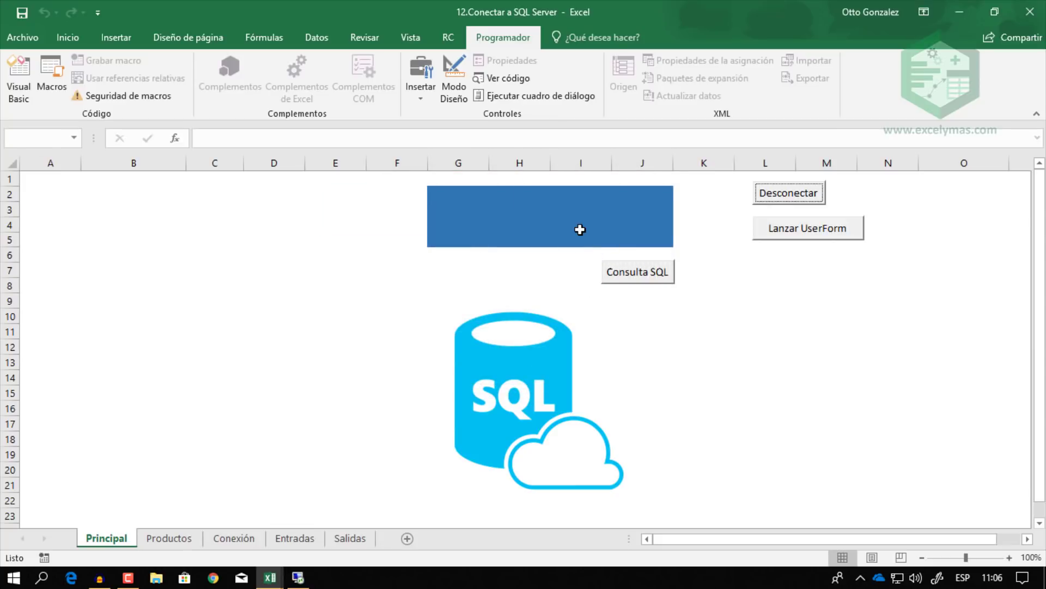
{"action": "type", "text": "se"}
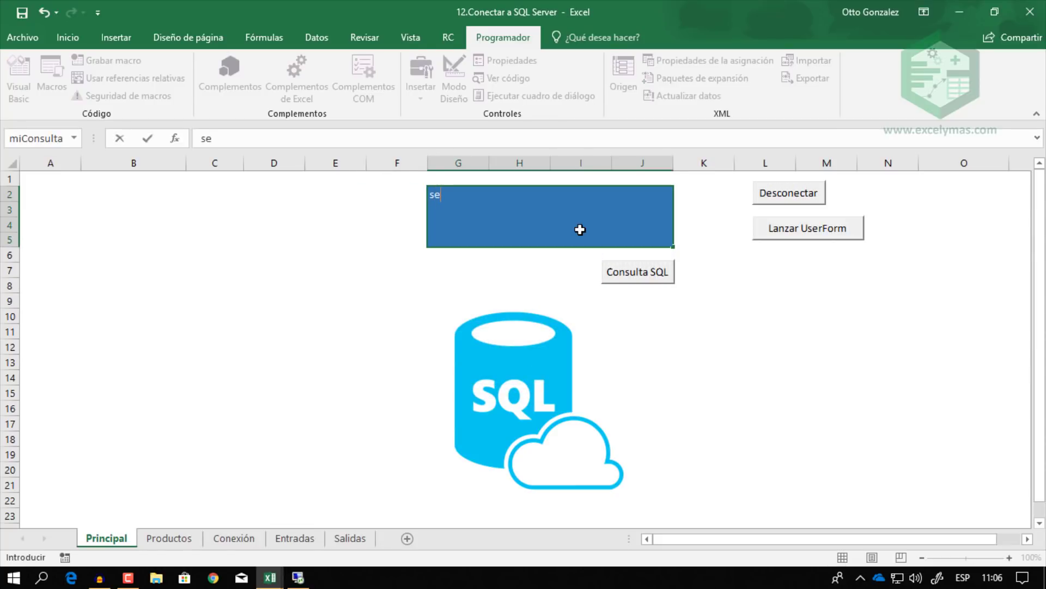
{"action": "type", "text": "lect * fro"}
{"action": "type", "text": "m pro"}
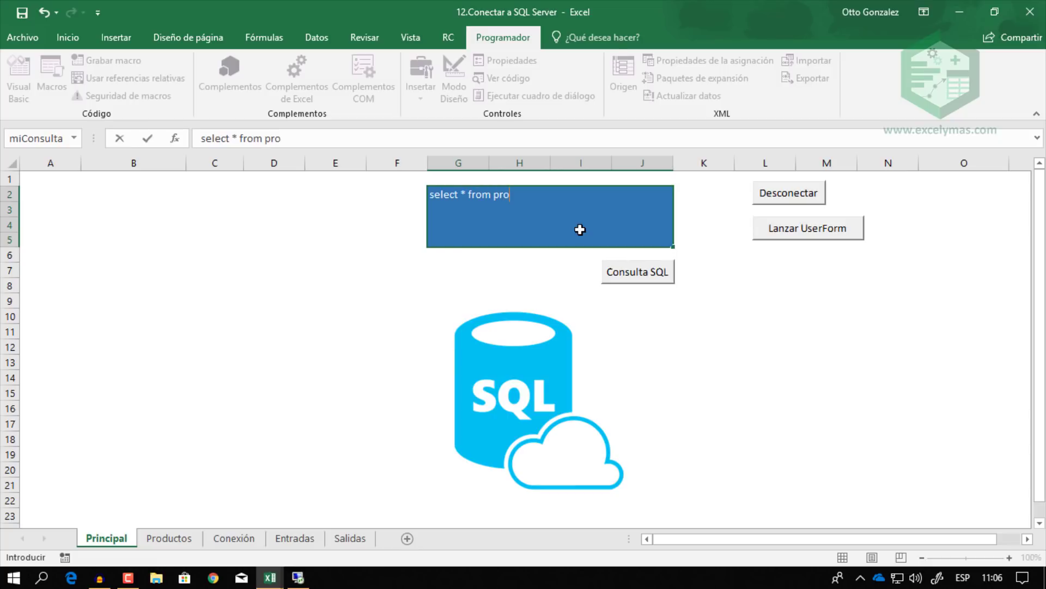
{"action": "type", "text": "ductos"}
Run 'select * from productos' in Excel, getting only the id_producto, nombre_imagen, imagen headers.
{"action": "key", "text": "Return"}
{"action": "left_click", "coordinate": [627, 277]}
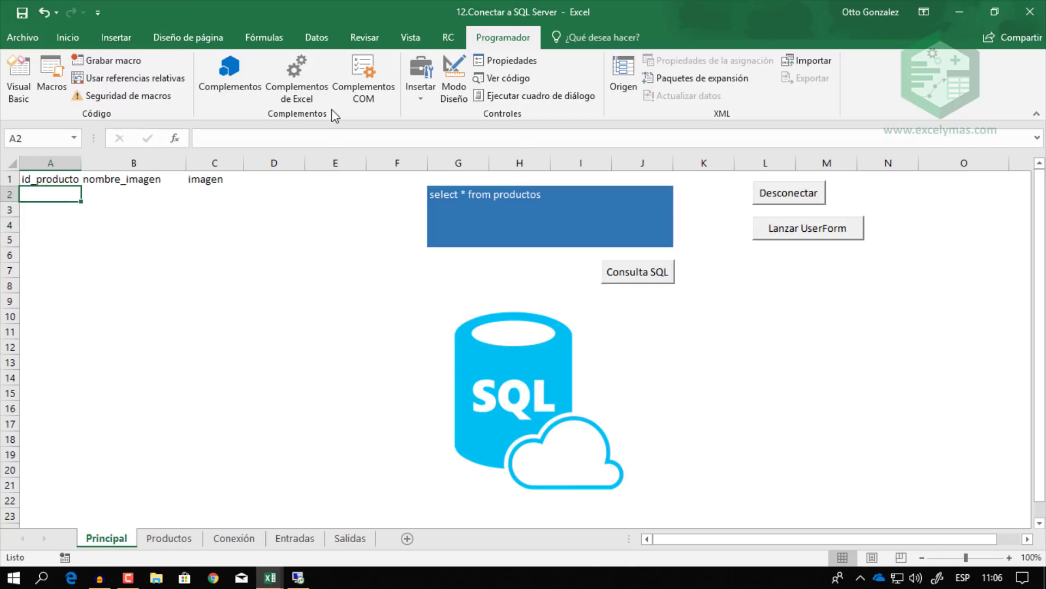
In the full-screen remote session, browse File Explorer to C:\img containing A001.jpg and A002.jpg.
{"action": "left_click", "coordinate": [298, 578]}
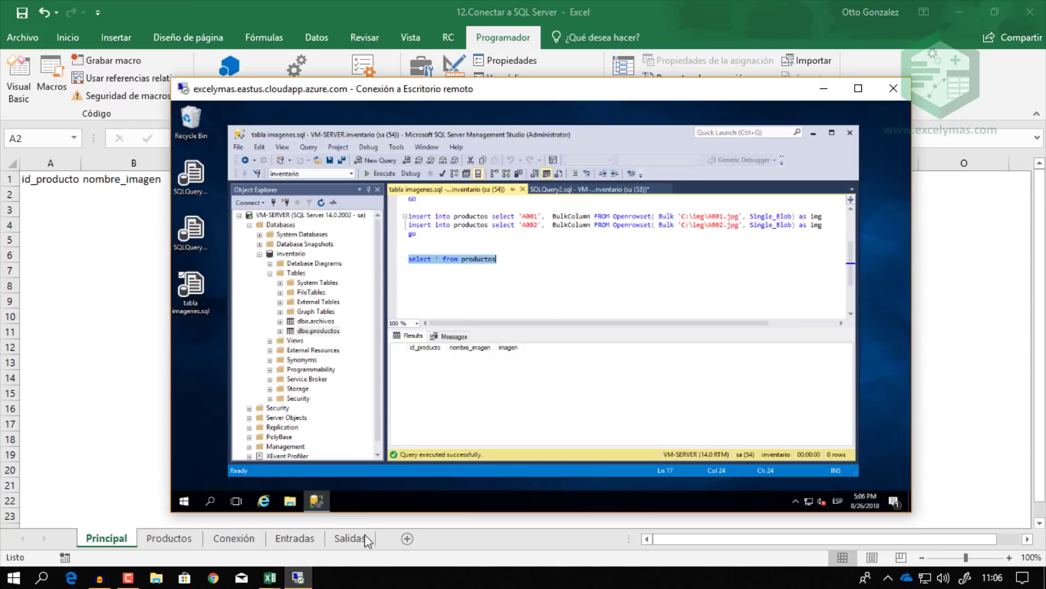
{"action": "double_click", "coordinate": [506, 93]}
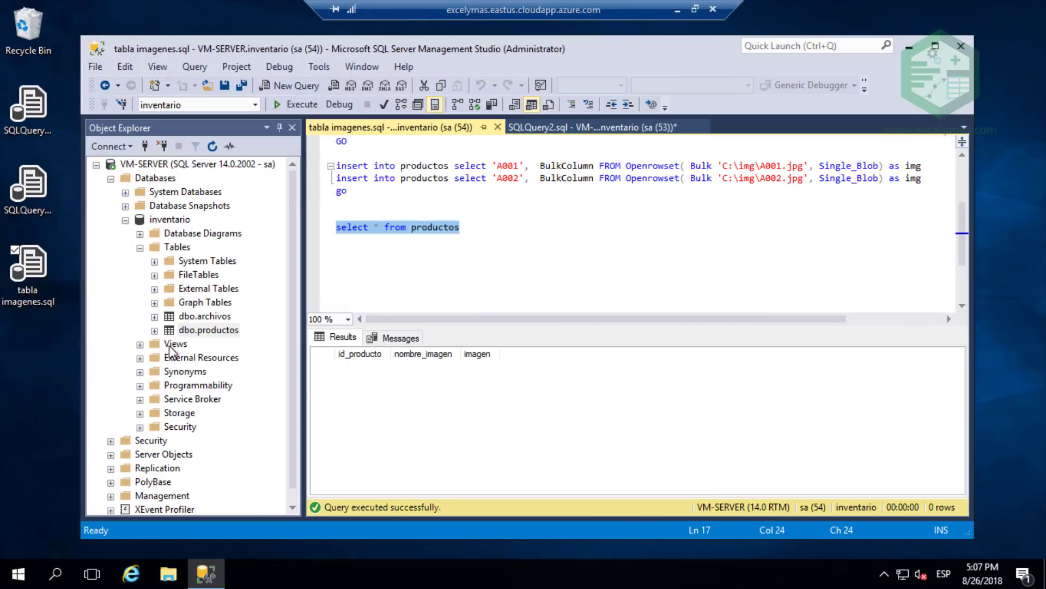
{"action": "left_click", "coordinate": [166, 579]}
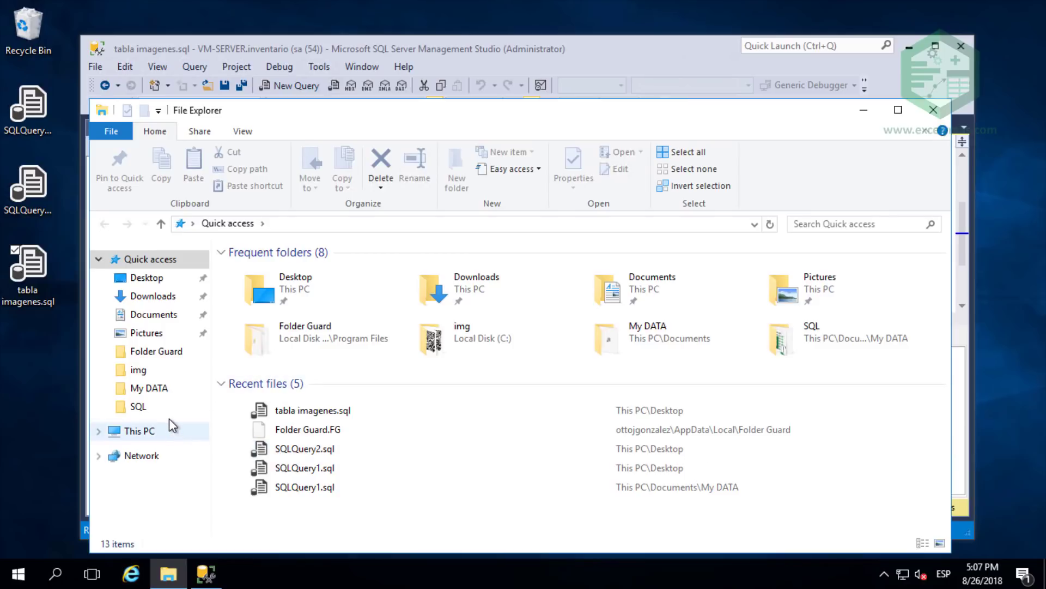
{"action": "left_click", "coordinate": [148, 435]}
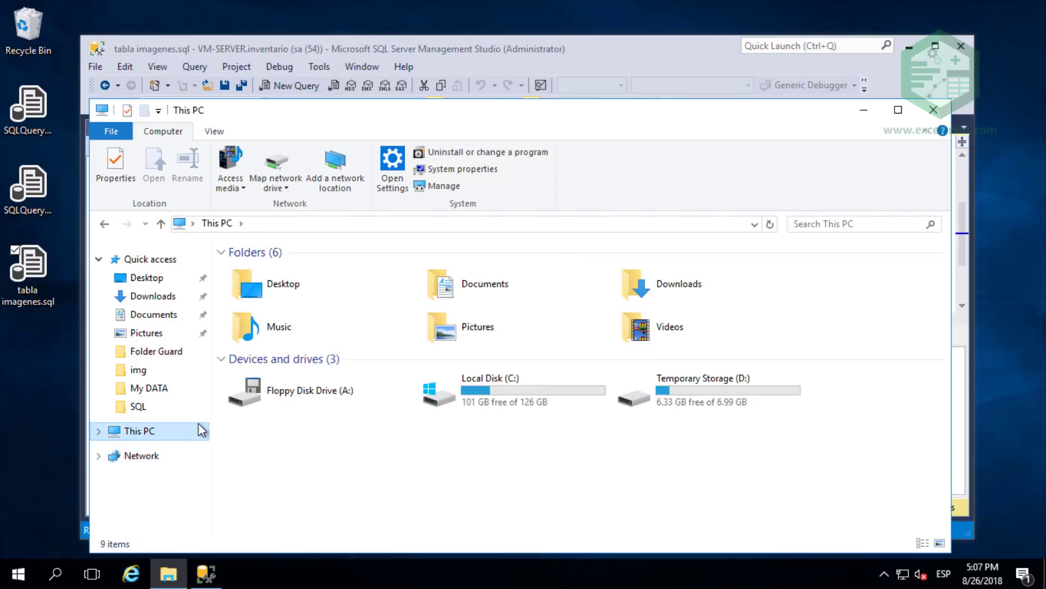
{"action": "double_click", "coordinate": [508, 391]}
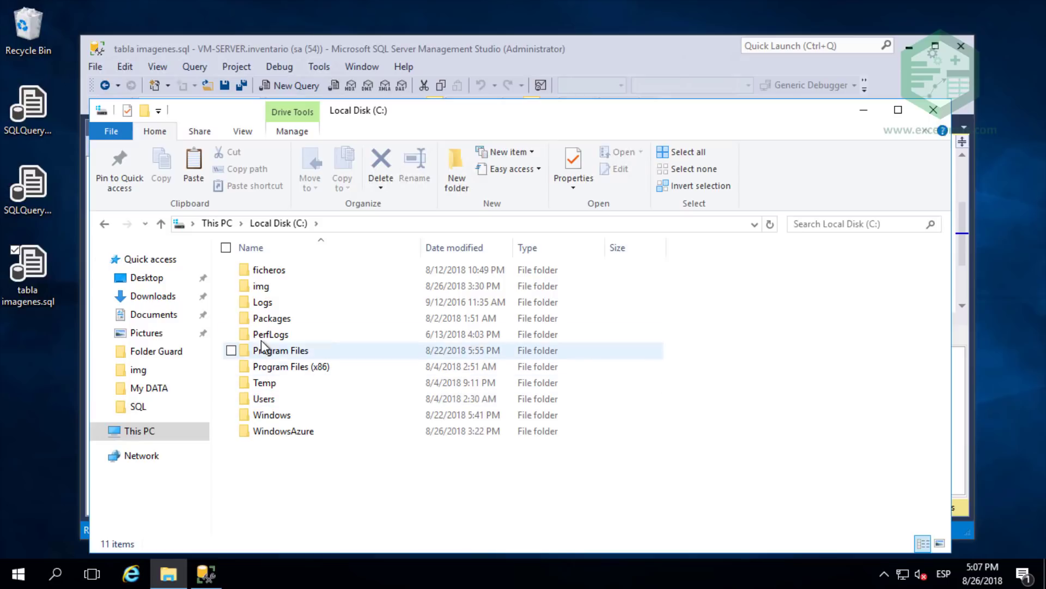
{"action": "double_click", "coordinate": [267, 271]}
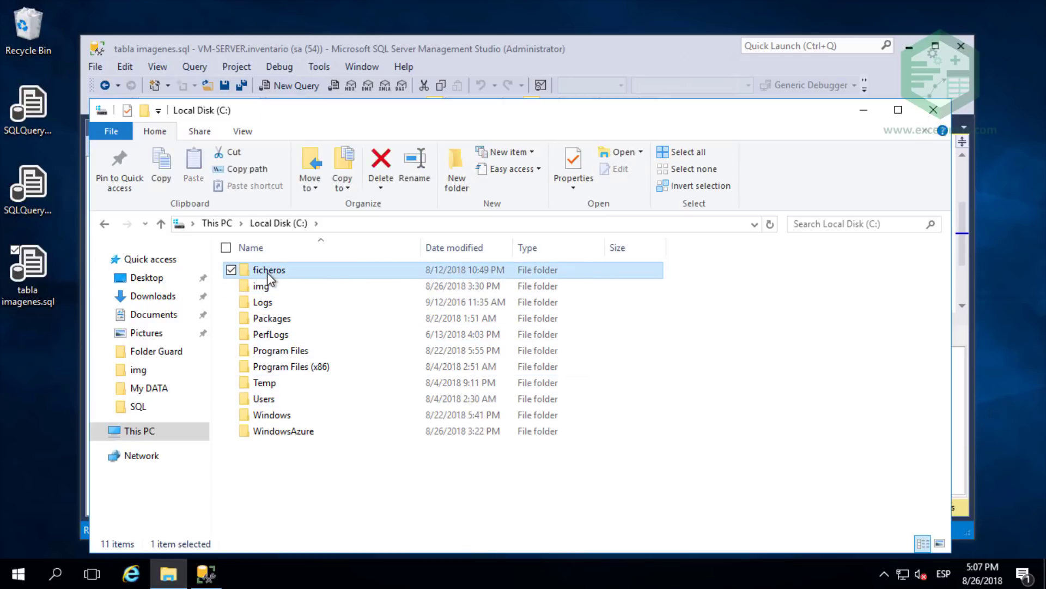
{"action": "left_click", "coordinate": [104, 224]}
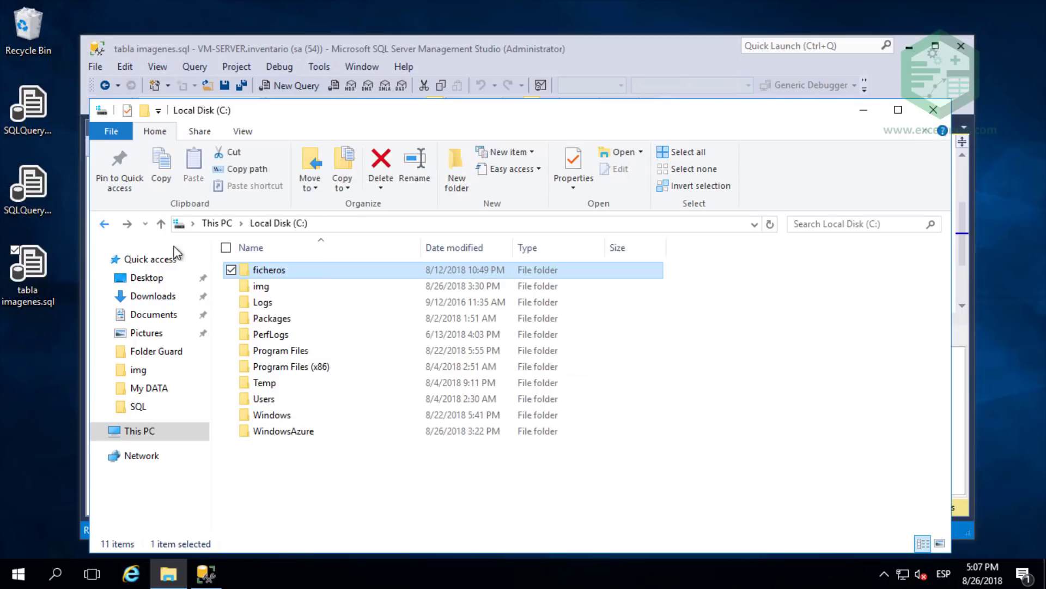
{"action": "double_click", "coordinate": [260, 286]}
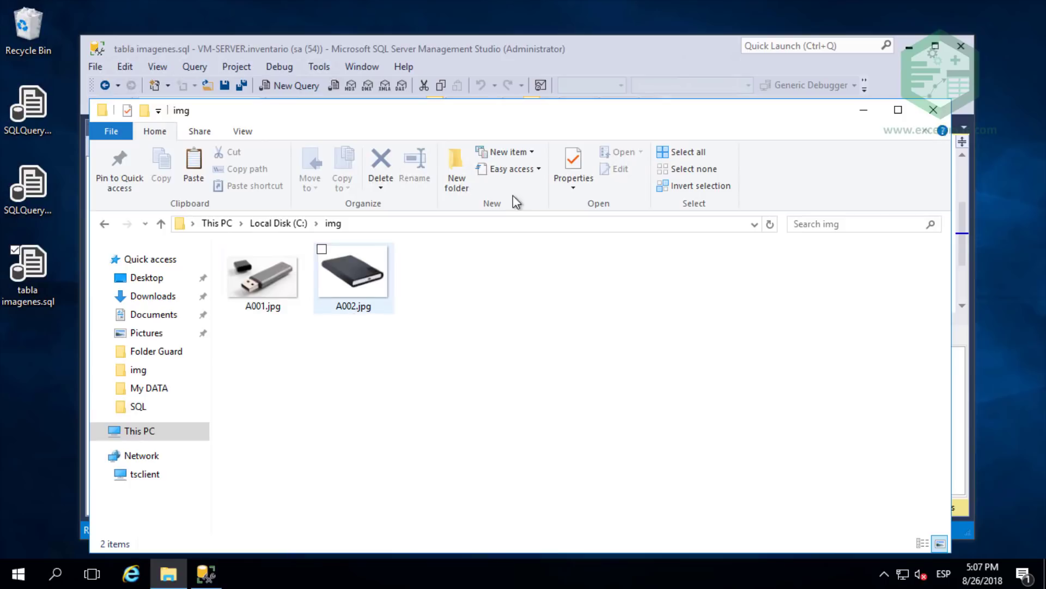
{"action": "left_click", "coordinate": [590, 49]}
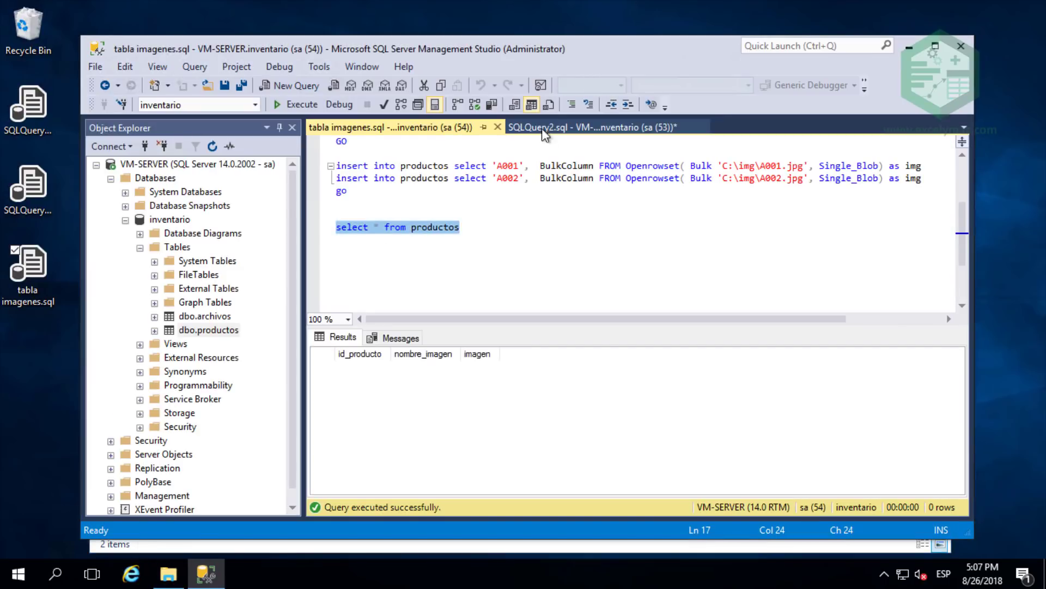
Execute the two INSERT statements loading the A001 and A002 images into productos.
{"action": "scroll", "coordinate": [576, 229], "scroll_direction": "up", "scroll_amount": 2}
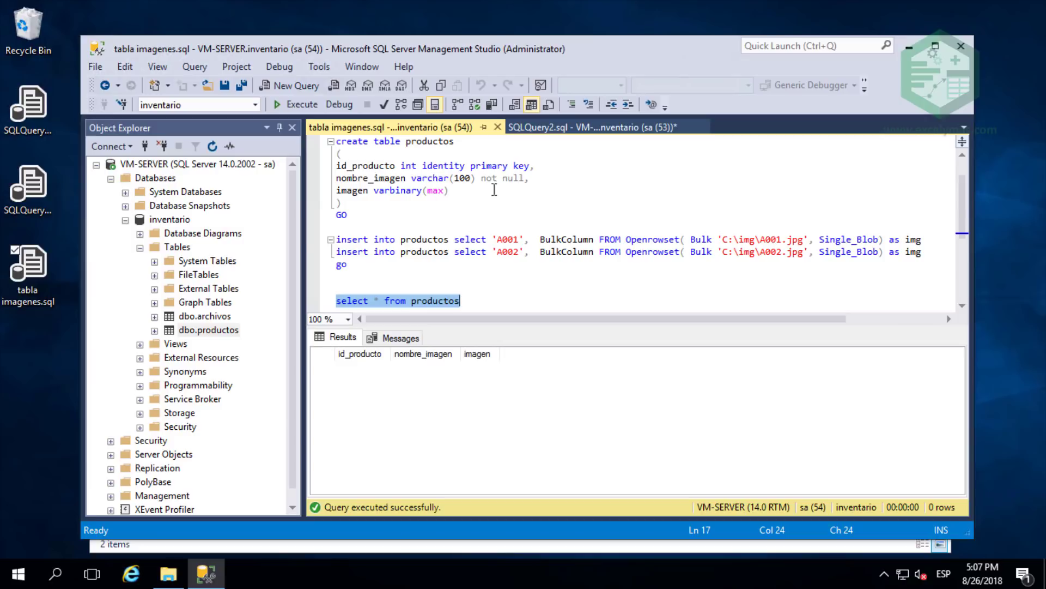
{"action": "left_click_drag", "start_coordinate": [345, 231], "coordinate": [372, 271]}
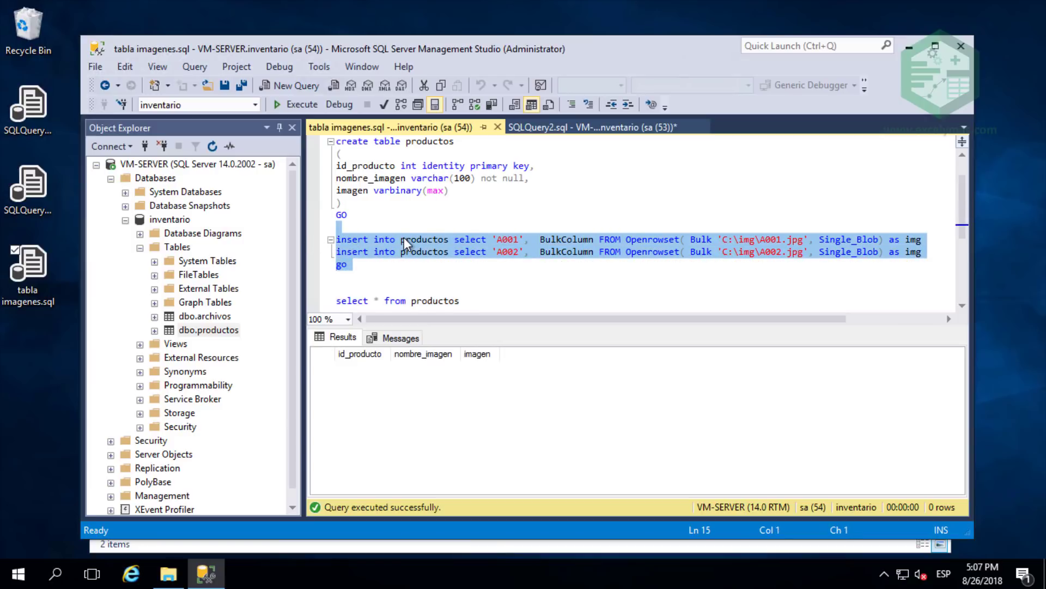
{"action": "left_click", "coordinate": [287, 106]}
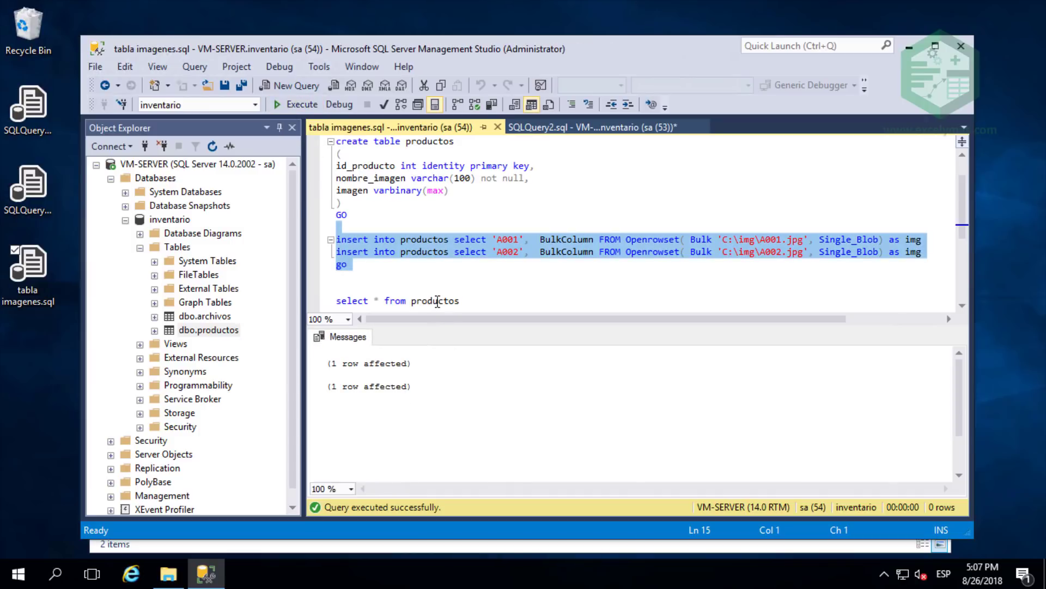
Run 'select * from productos' and inspect the binary imagen data of both rows.
{"action": "left_click_drag", "start_coordinate": [333, 301], "coordinate": [461, 300]}
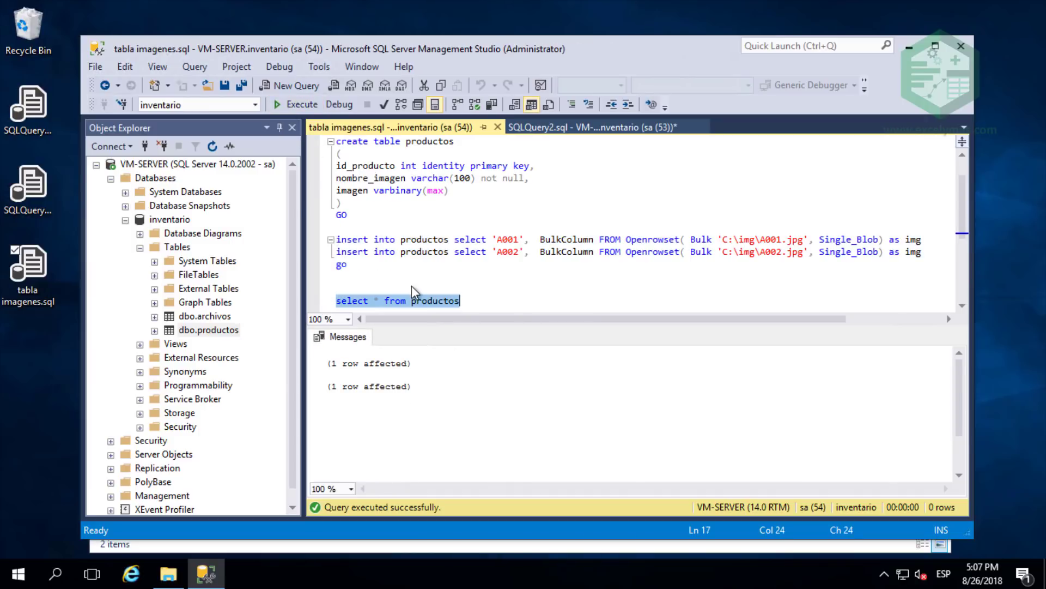
{"action": "left_click", "coordinate": [305, 104]}
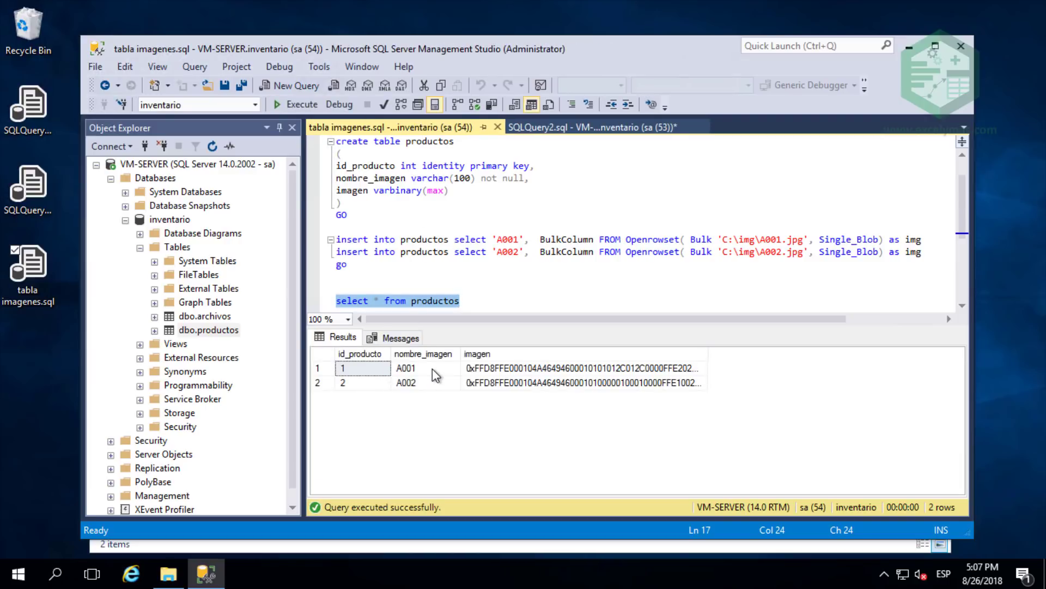
{"action": "left_click", "coordinate": [517, 369]}
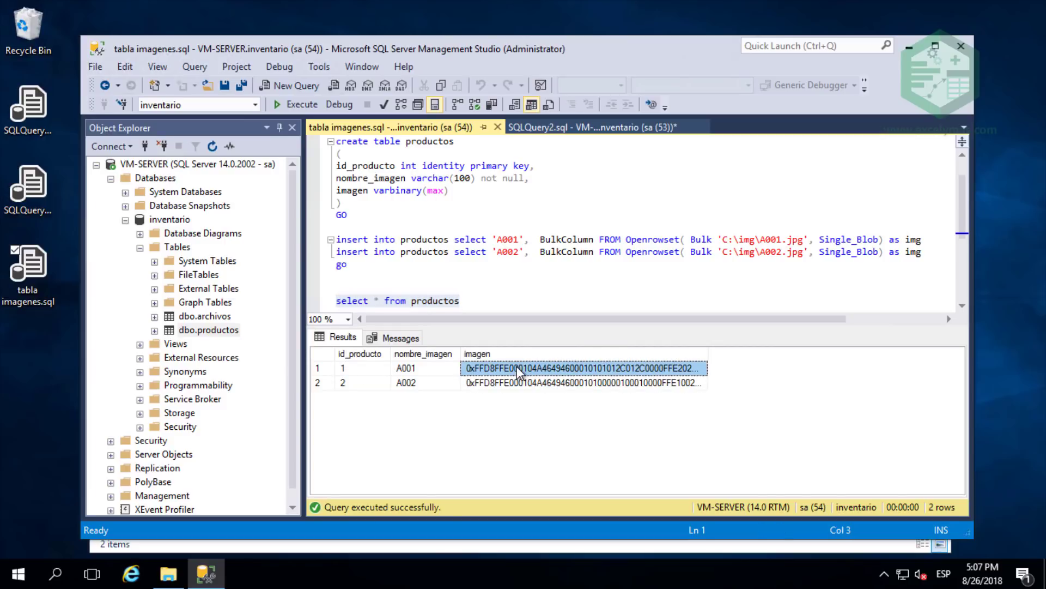
{"action": "double_click", "coordinate": [446, 8]}
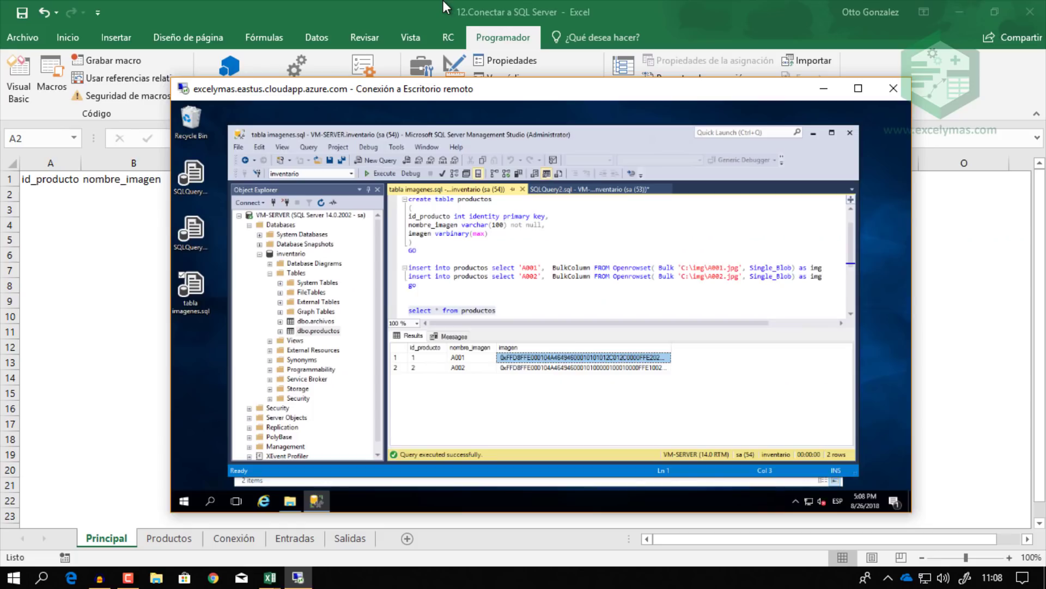
Run the Consulta SQL query to list productos A001 and A002, then open the Visual Basic editor.
{"action": "left_click", "coordinate": [411, 5]}
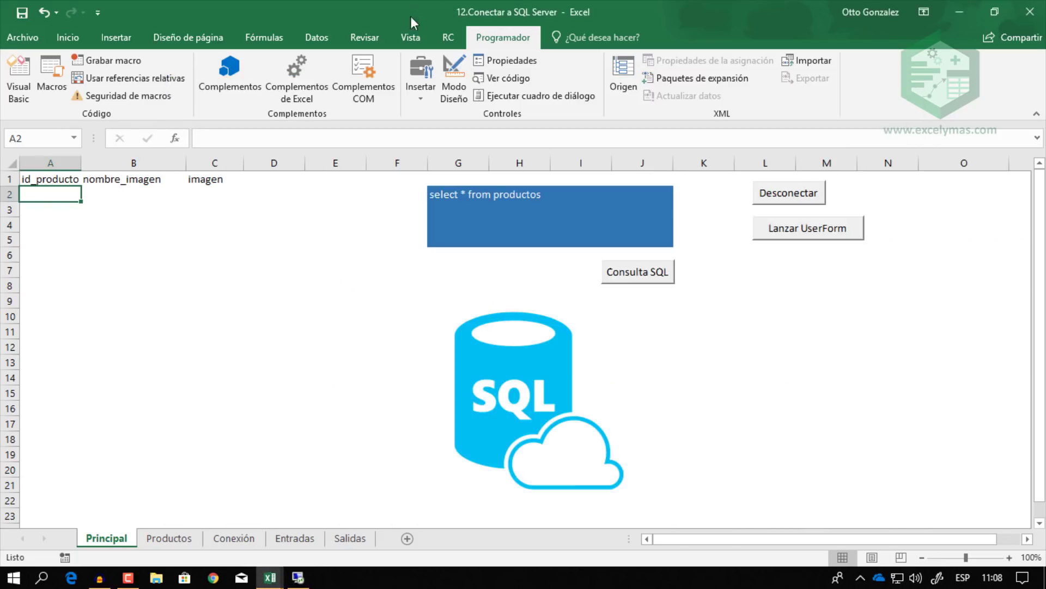
{"action": "left_click", "coordinate": [619, 282]}
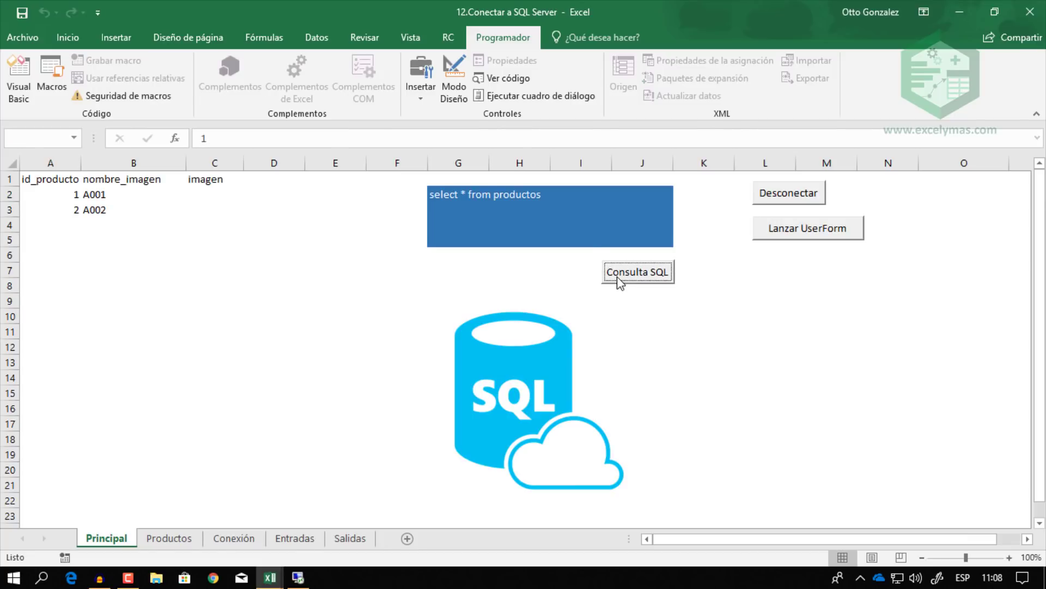
{"action": "left_click", "coordinate": [202, 194]}
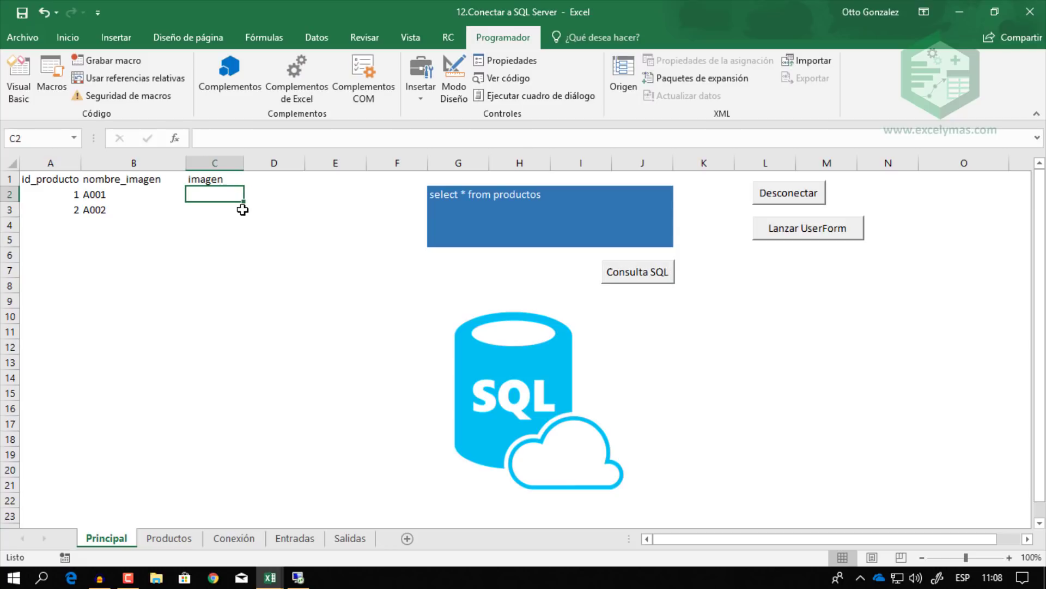
{"action": "left_click", "coordinate": [19, 76]}
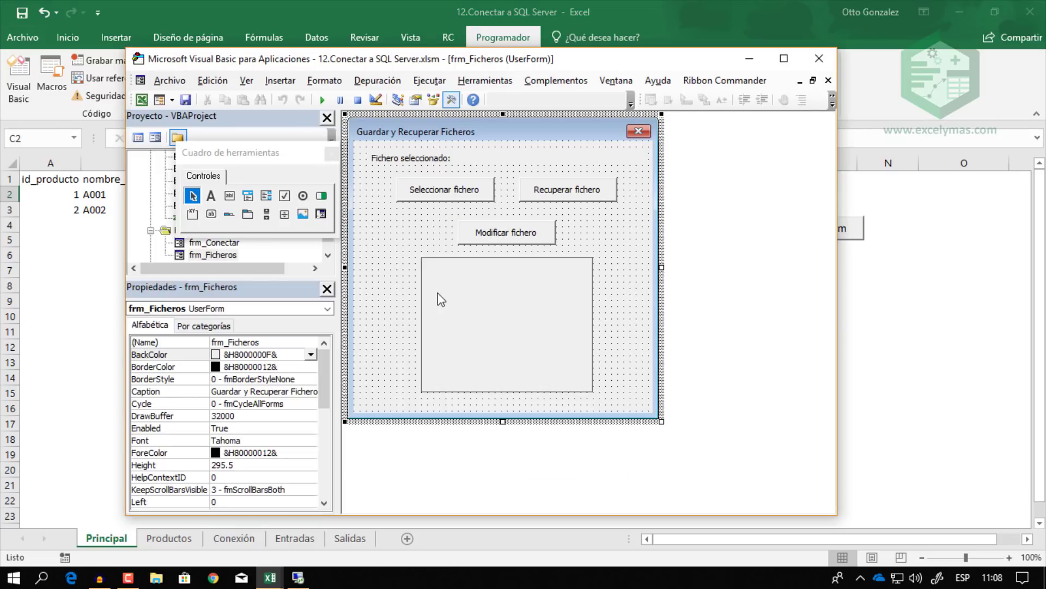
Show the Recuperar fichero button's code and select its If TipoArchivo…End If block.
{"action": "double_click", "coordinate": [567, 192]}
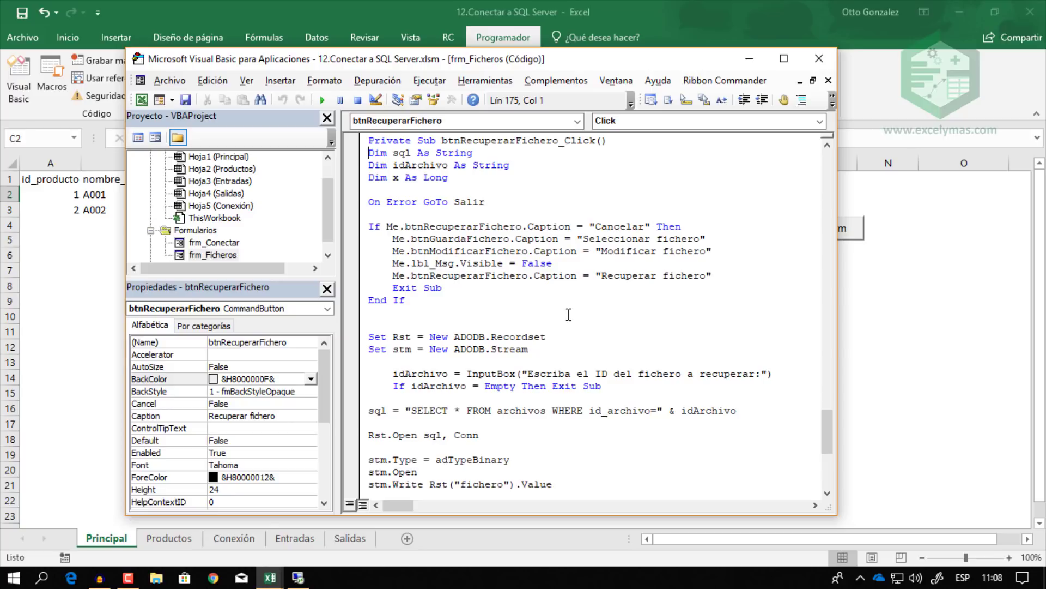
{"action": "scroll", "coordinate": [568, 314], "scroll_direction": "down", "scroll_amount": 3}
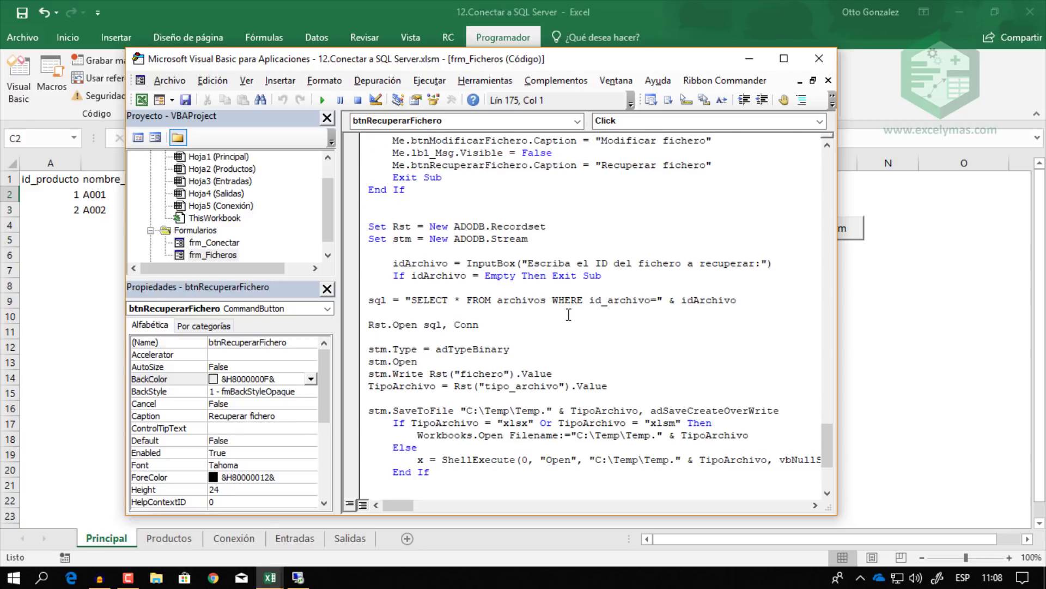
{"action": "scroll", "coordinate": [545, 332], "scroll_direction": "down", "scroll_amount": 1}
{"action": "scroll", "coordinate": [518, 355], "scroll_direction": "down", "scroll_amount": 1}
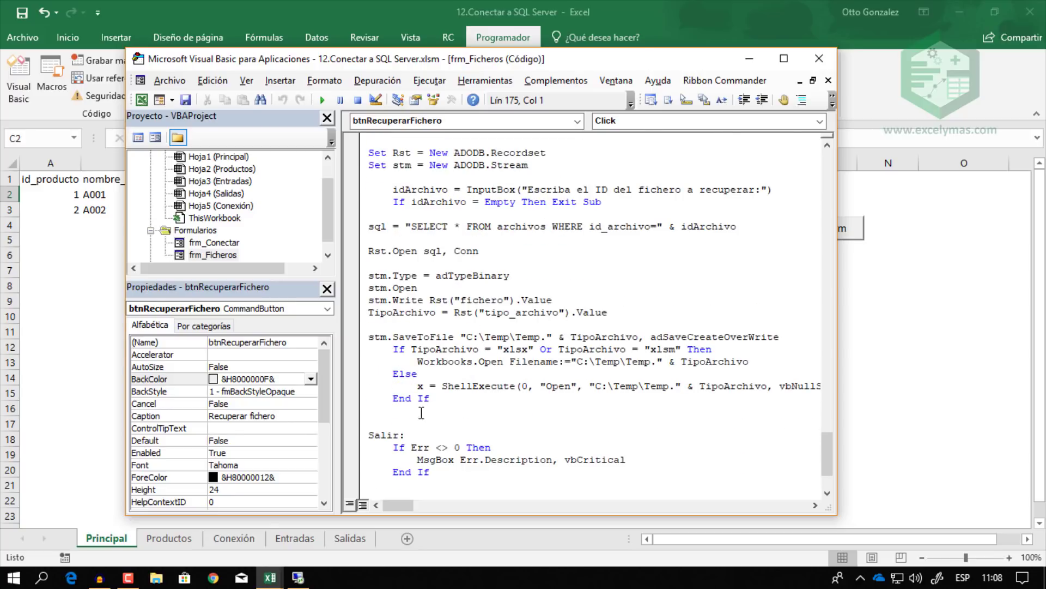
{"action": "mouse_move", "coordinate": [428, 399]}
{"action": "left_mouse_down"}
{"action": "mouse_move", "coordinate": [359, 384]}
{"action": "mouse_move", "coordinate": [360, 353]}
{"action": "left_mouse_up"}
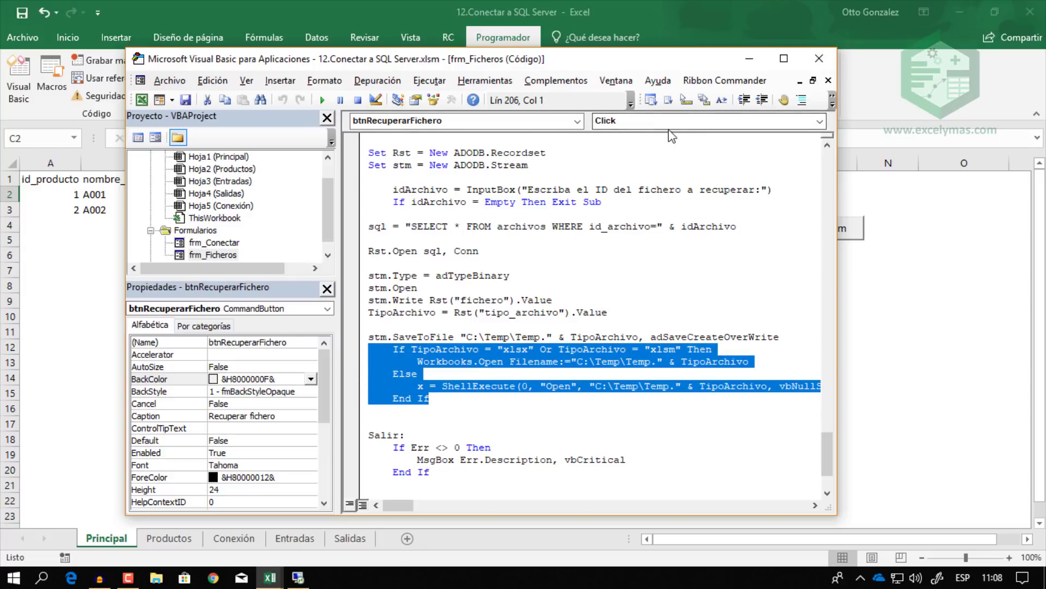
Comment out the file-opening If block and the TipoArchivo line.
{"action": "left_click", "coordinate": [801, 106]}
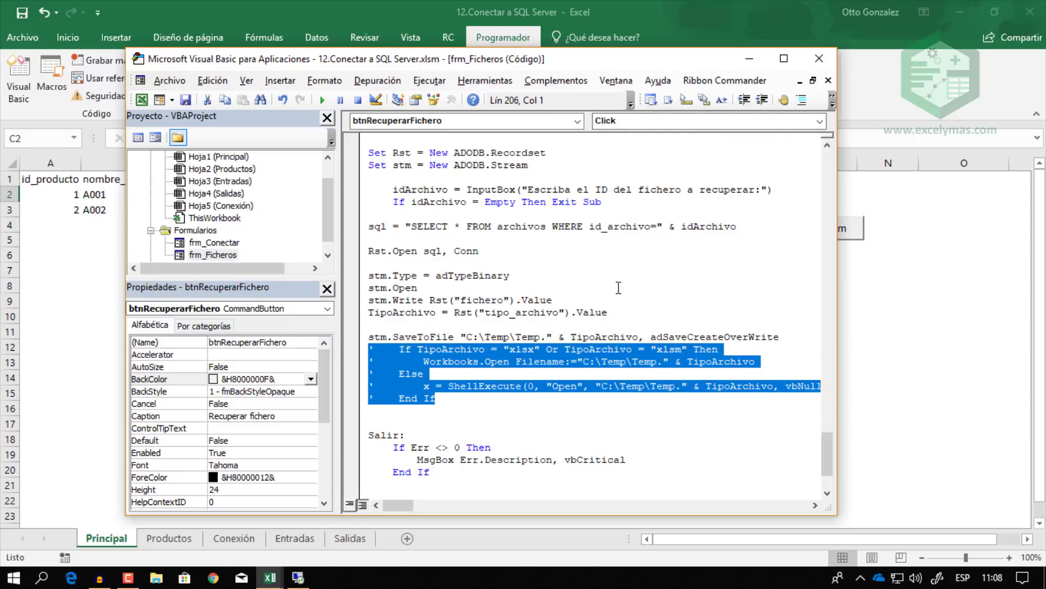
{"action": "left_click", "coordinate": [793, 334]}
{"action": "key", "text": "Return"}
{"action": "key", "text": "Return"}
{"action": "key", "text": "Return"}
{"action": "key", "text": "Return"}
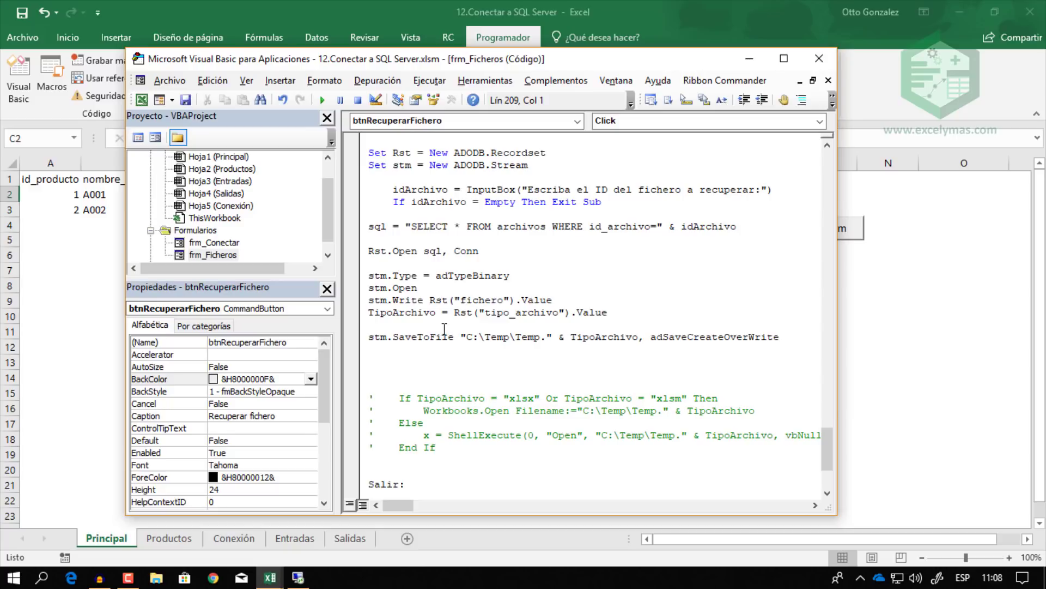
{"action": "left_click", "coordinate": [613, 315]}
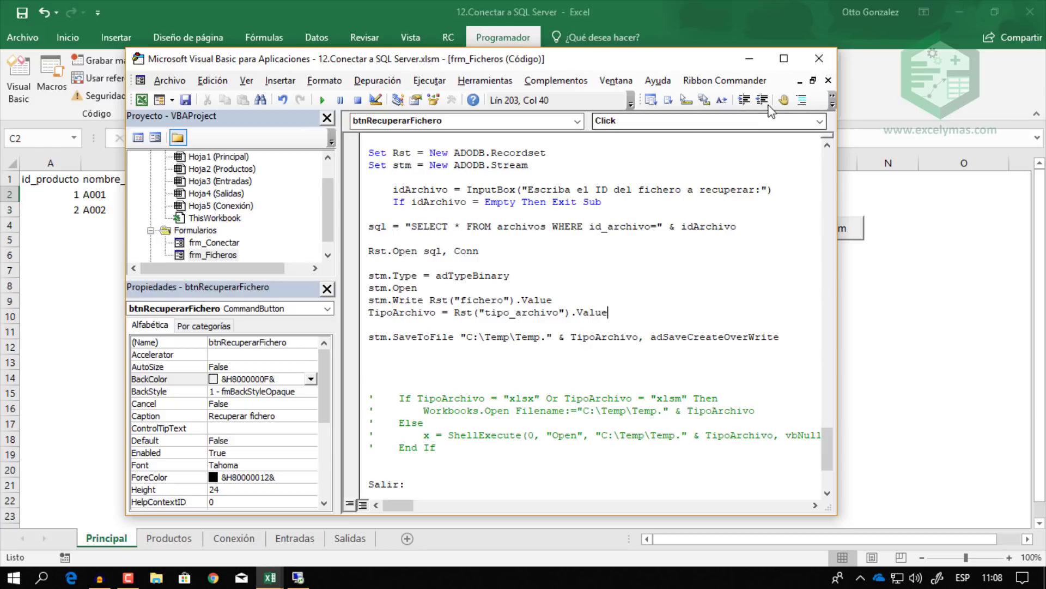
{"action": "left_click", "coordinate": [801, 99]}
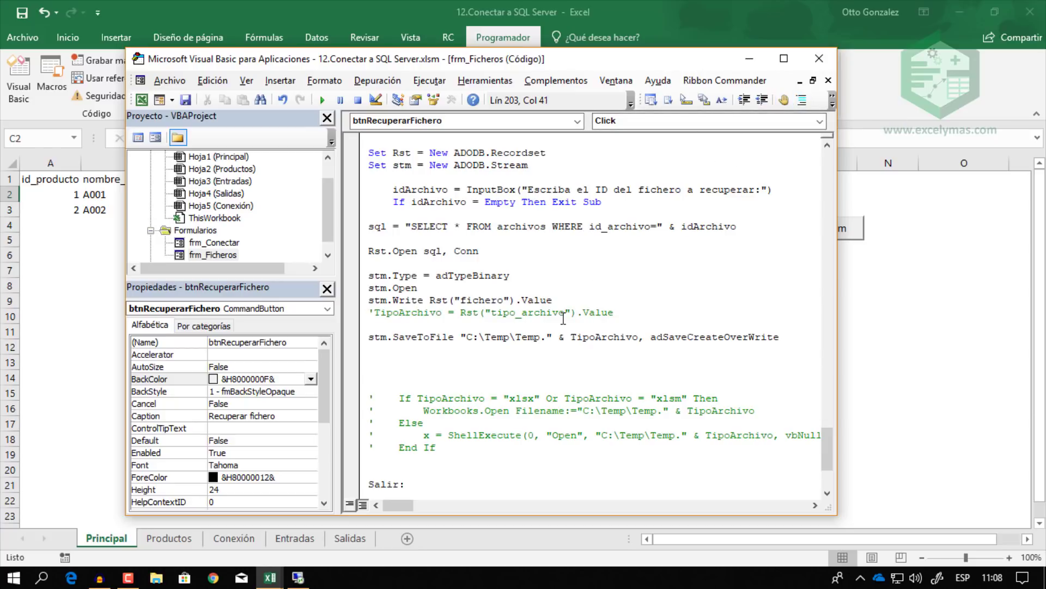
Change the query to read the imagen field from productos by id_producto.
{"action": "double_click", "coordinate": [477, 301]}
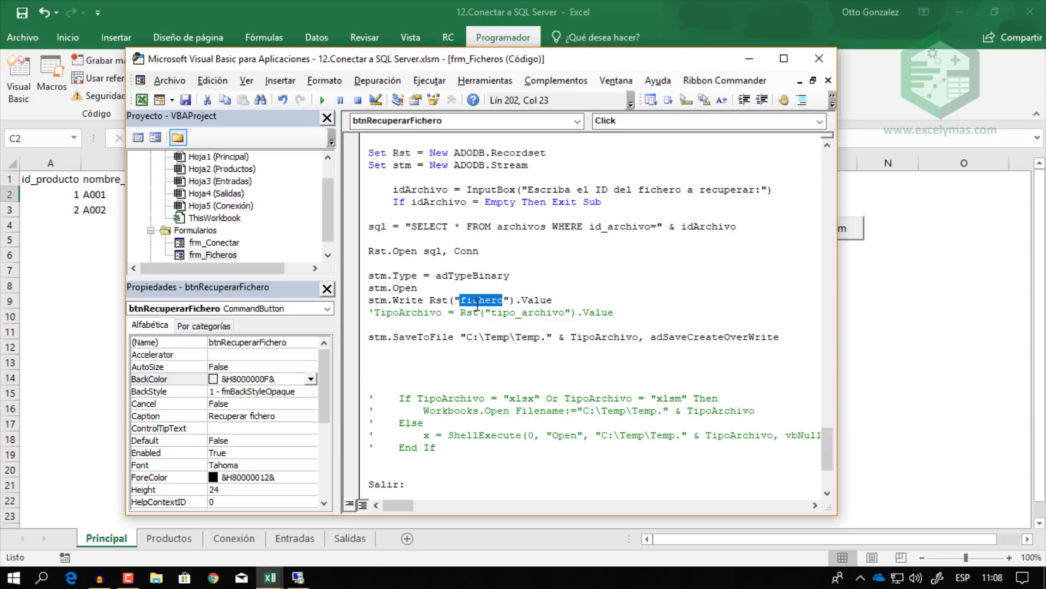
{"action": "type", "text": "ima"}
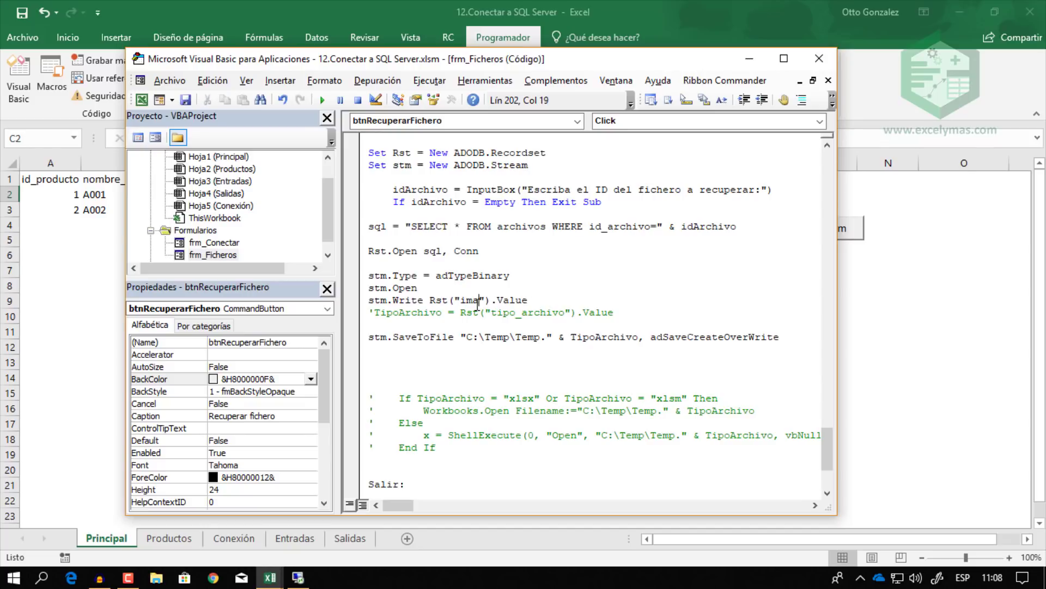
{"action": "type", "text": "gen"}
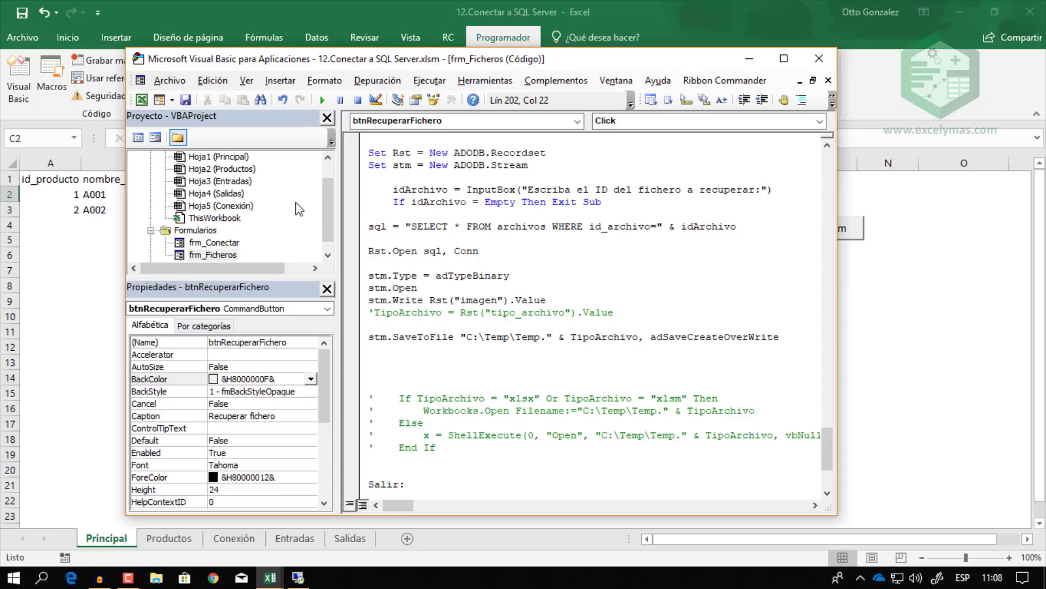
{"action": "double_click", "coordinate": [614, 229]}
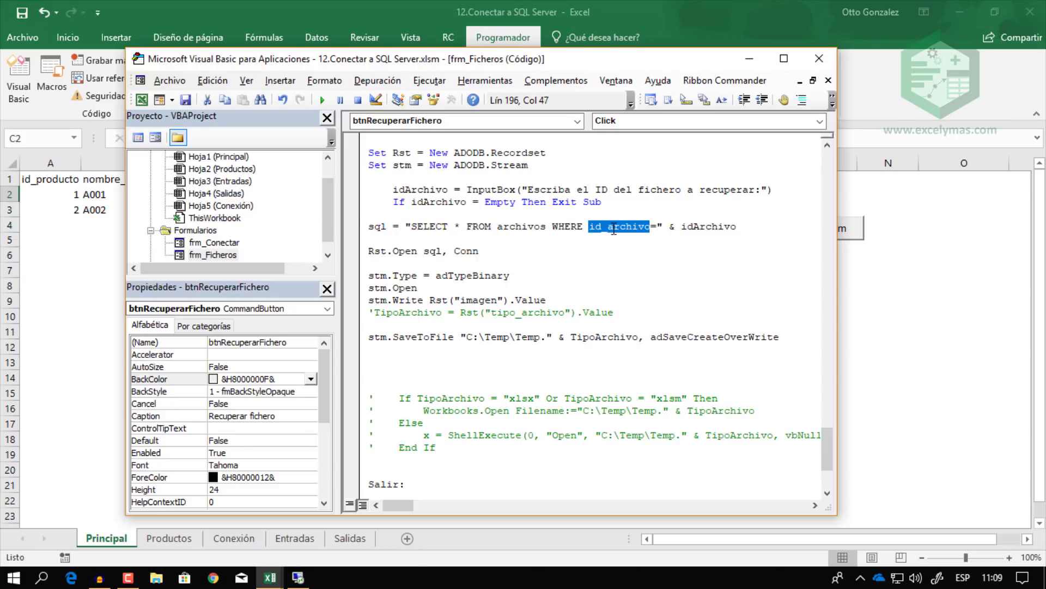
{"action": "type", "text": "id_pro"}
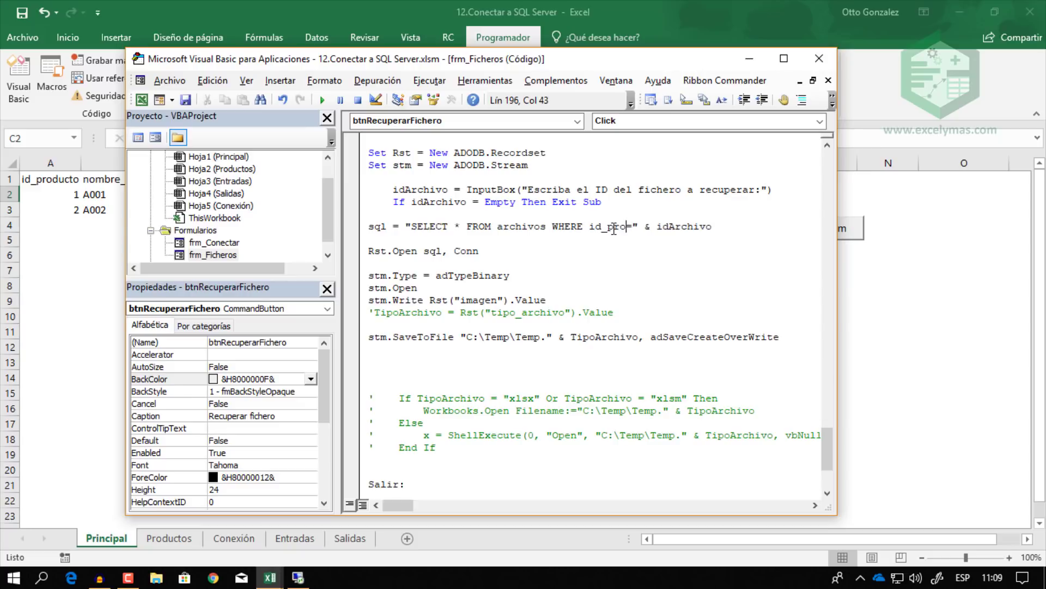
{"action": "type", "text": "ducto"}
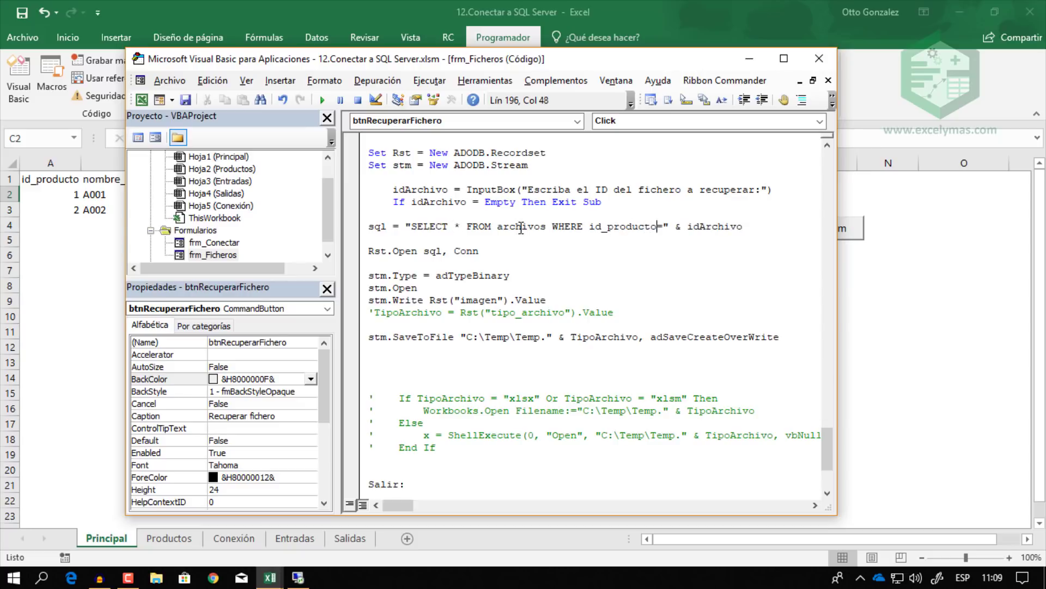
{"action": "double_click", "coordinate": [526, 228]}
{"action": "type", "text": "pro"}
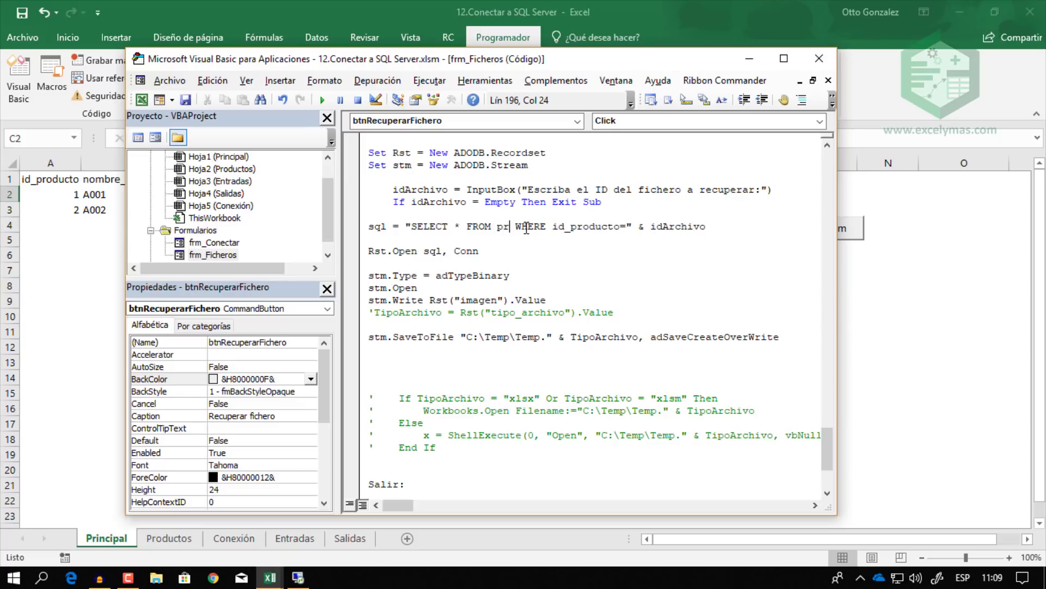
{"action": "type", "text": "ductos"}
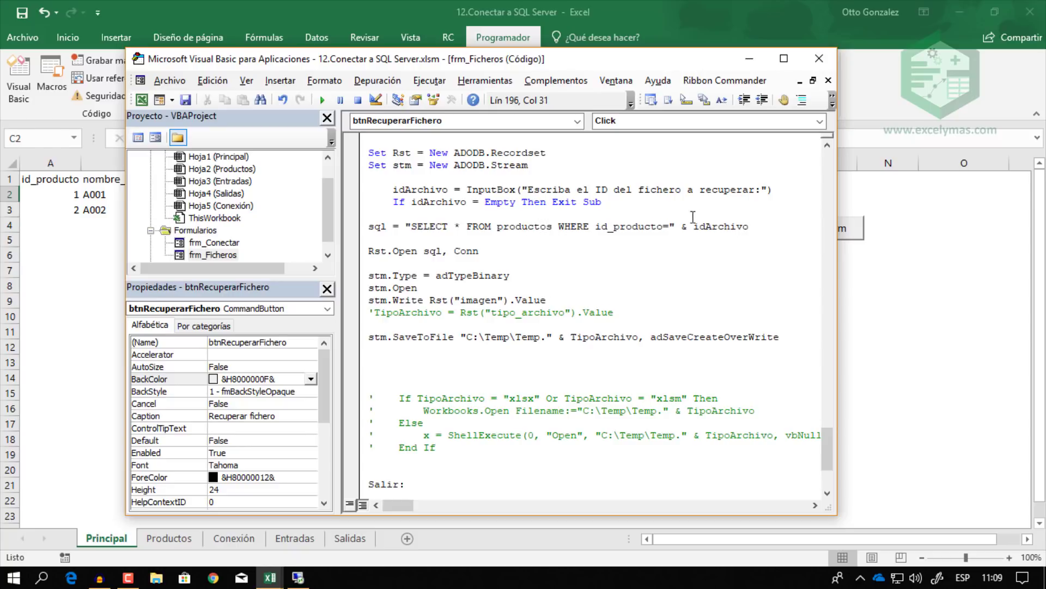
Replace the TipoArchivo variable so the file saves as C:\Temp\Temp.jpg.
{"action": "scroll", "coordinate": [610, 297], "scroll_direction": "down", "scroll_amount": 1}
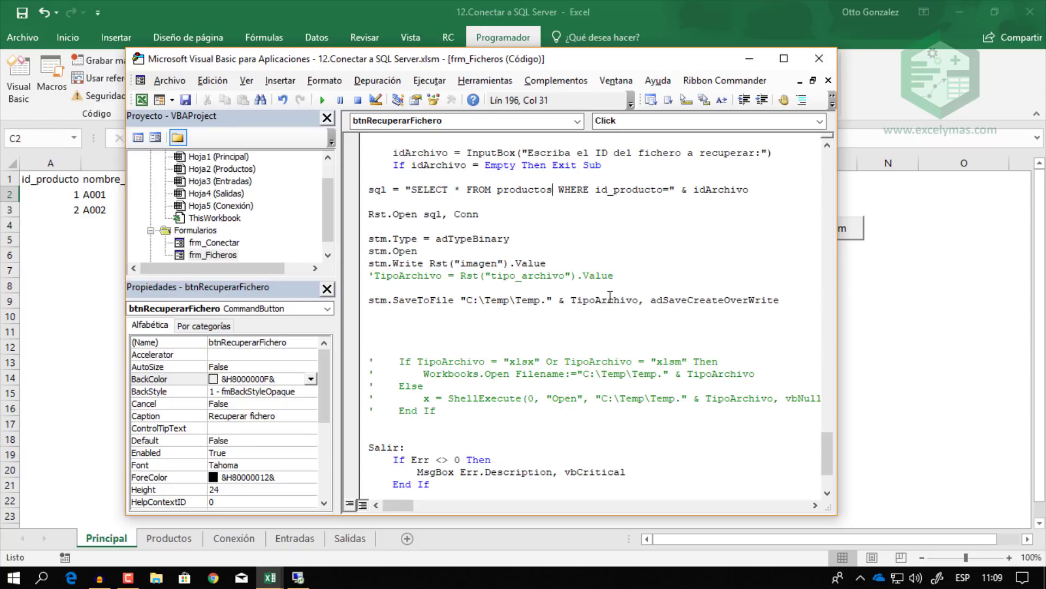
{"action": "double_click", "coordinate": [595, 301]}
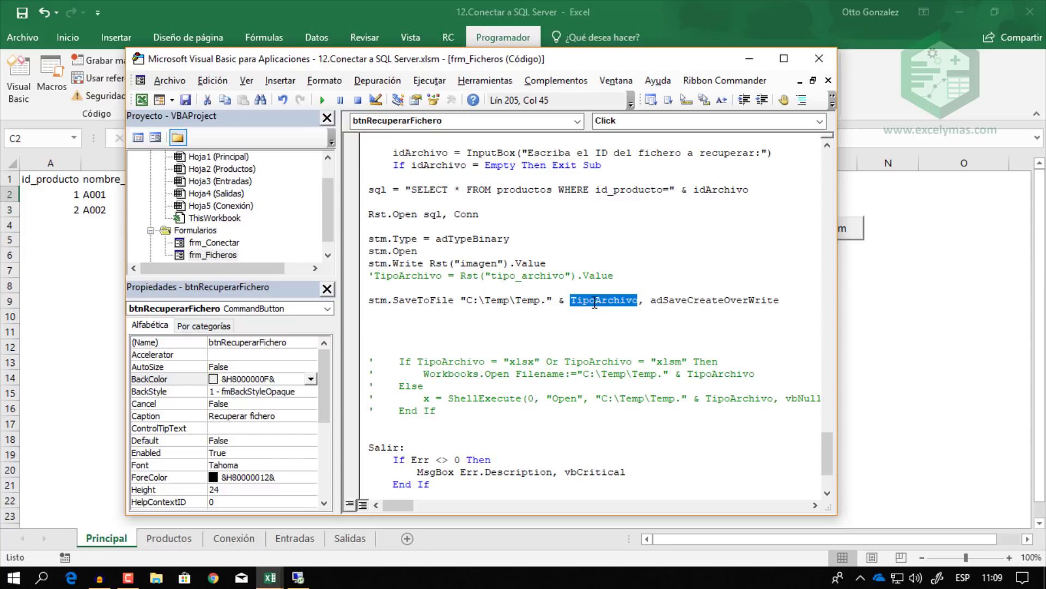
{"action": "key", "text": "BackSpace"}
{"action": "key", "text": "BackSpace"}
{"action": "key", "text": "BackSpace"}
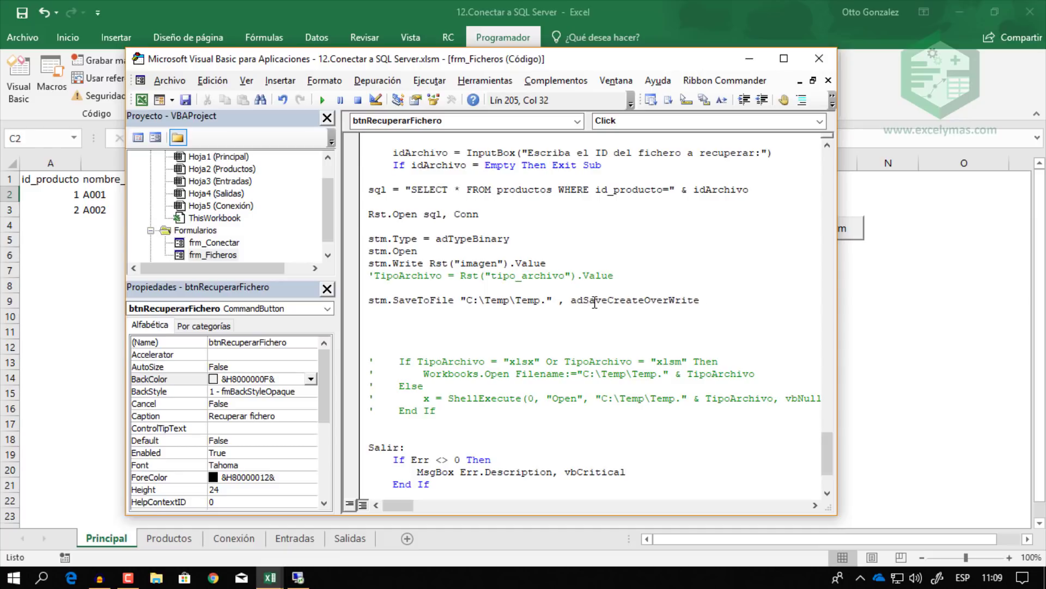
{"action": "key", "text": "BackSpace"}
{"action": "key", "text": "Left"}
{"action": "type", "text": "jpg"}
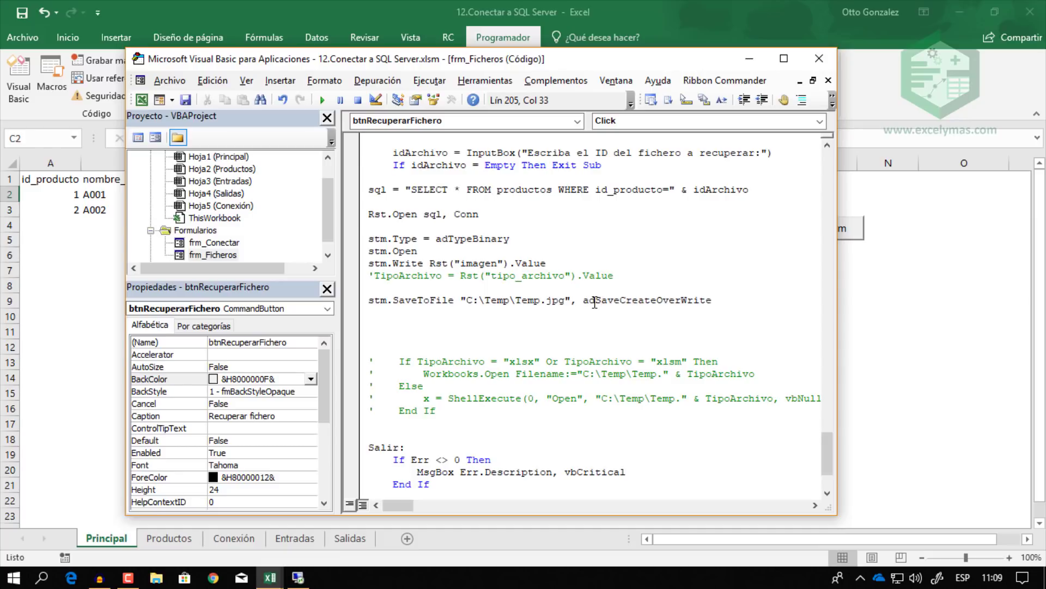
{"action": "key", "text": "Down"}
Write the line Image1.Picture = LoadPicture(c:\Temp\Temp.jpg").
{"action": "type", "text": "ima"}
{"action": "type", "text": "ge1."}
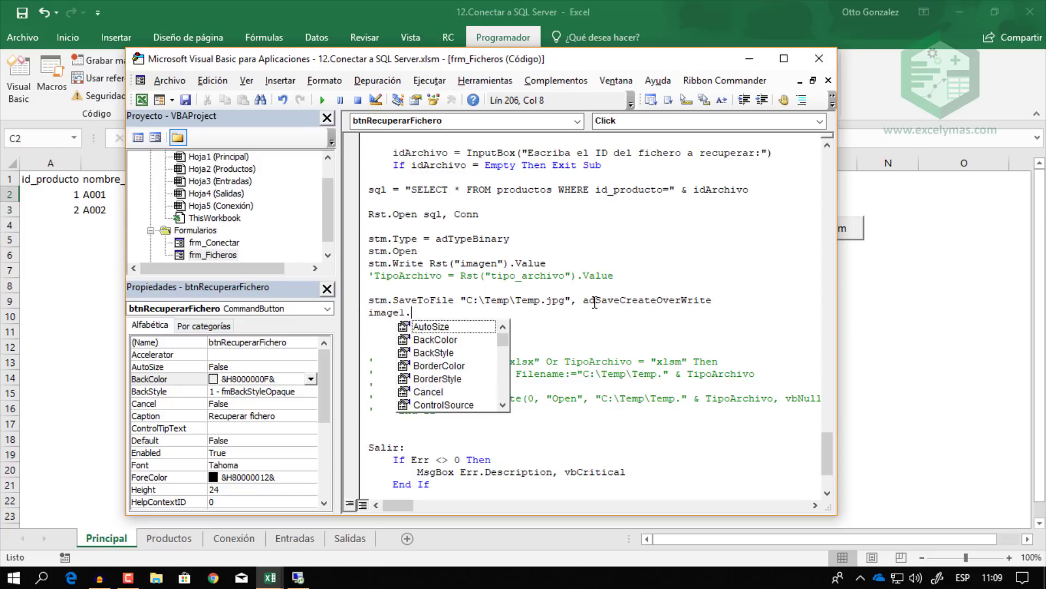
{"action": "type", "text": "p"}
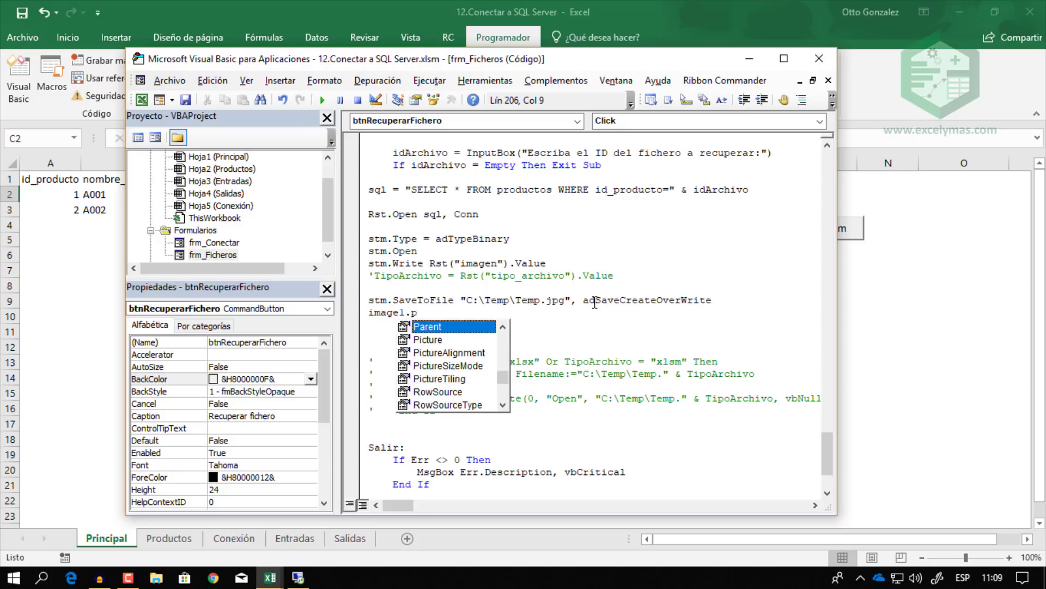
{"action": "type", "text": "ic"}
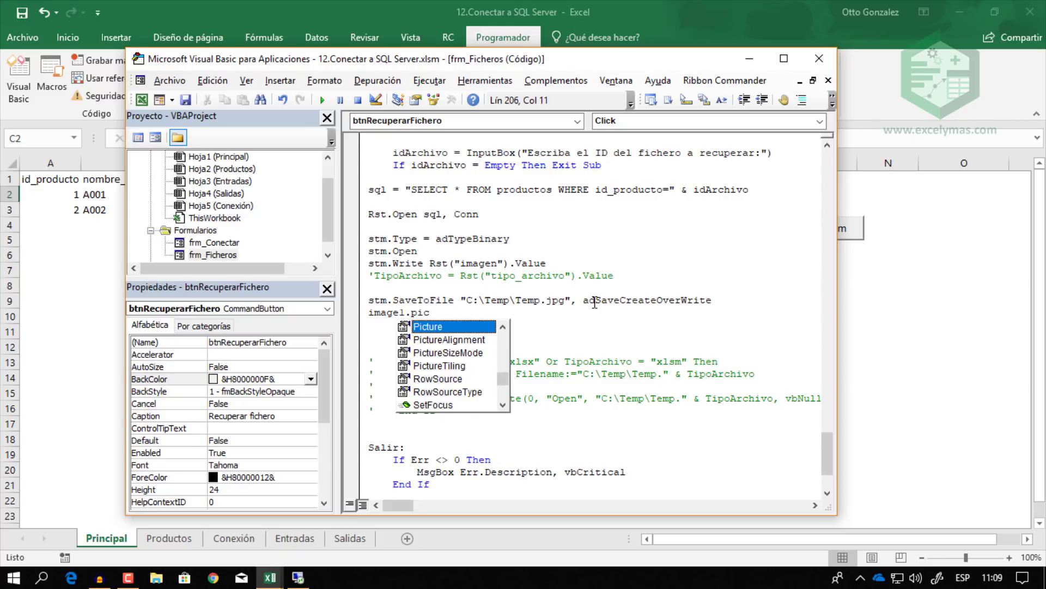
{"action": "key", "text": "Tab"}
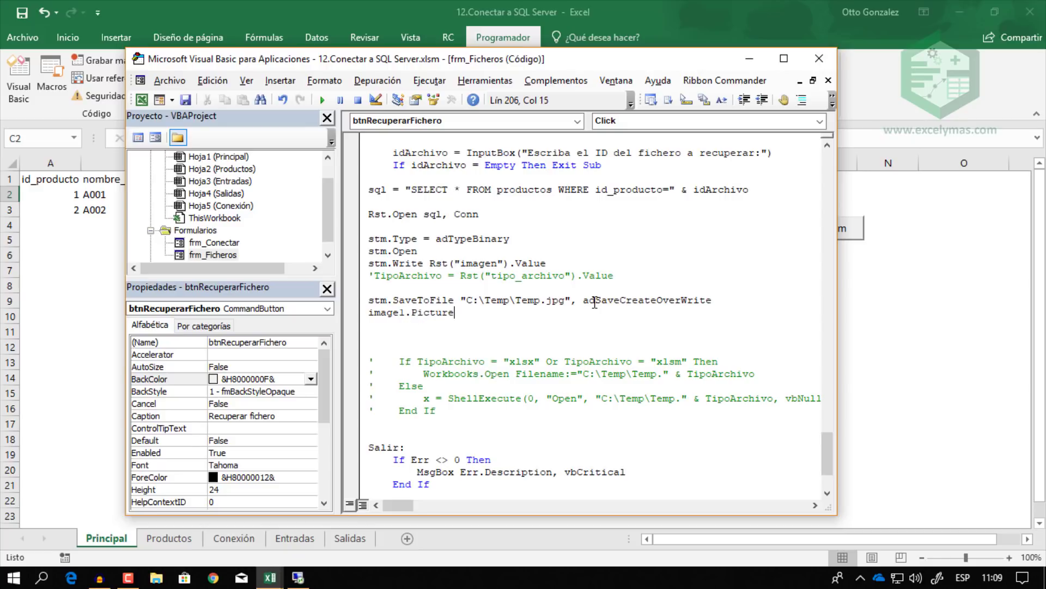
{"action": "type", "text": "="}
{"action": "type", "text": " loadpic"}
{"action": "type", "text": "ture"}
{"action": "type", "text": "("}
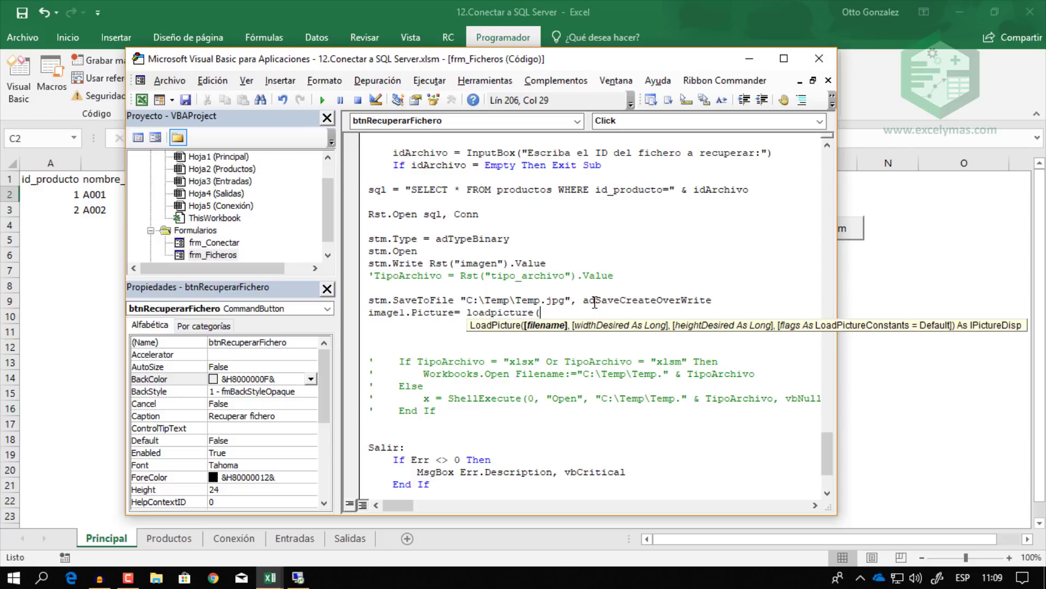
{"action": "type", "text": "c:"}
{"action": "type", "text": "\\"}
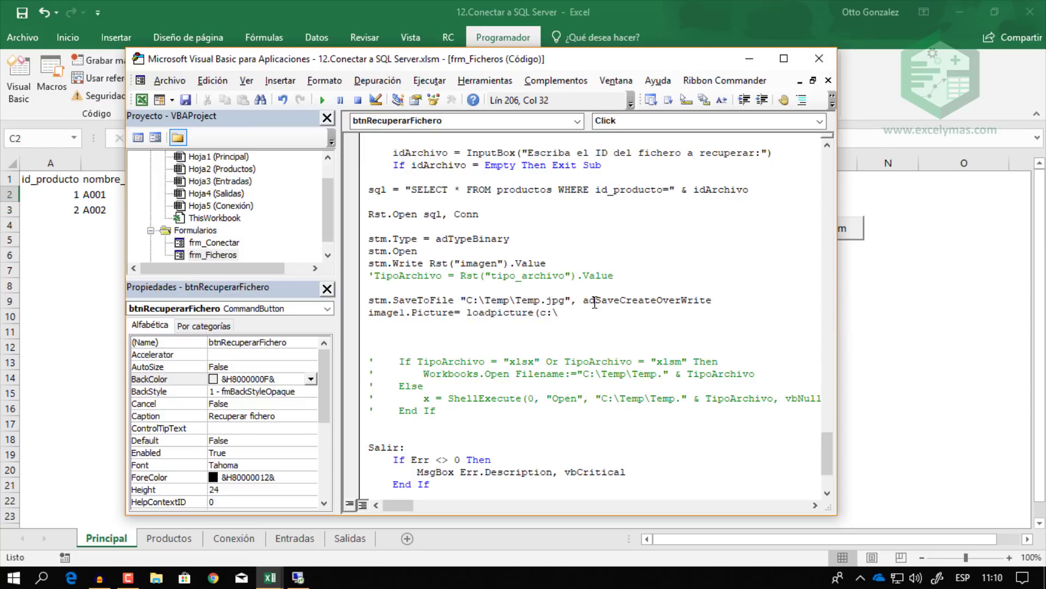
{"action": "type", "text": "Te"}
{"action": "type", "text": "mp"}
{"action": "type", "text": "\\"}
{"action": "type", "text": "Tem"}
{"action": "type", "text": "p."}
{"action": "type", "text": "jpg"}
{"action": "type", "text": "\""}
{"action": "type", "text": ")"}
Add the missing opening quote before c:\ in the LoadPicture path and save the code.
{"action": "left_click", "coordinate": [540, 312]}
{"action": "type", "text": "\""}
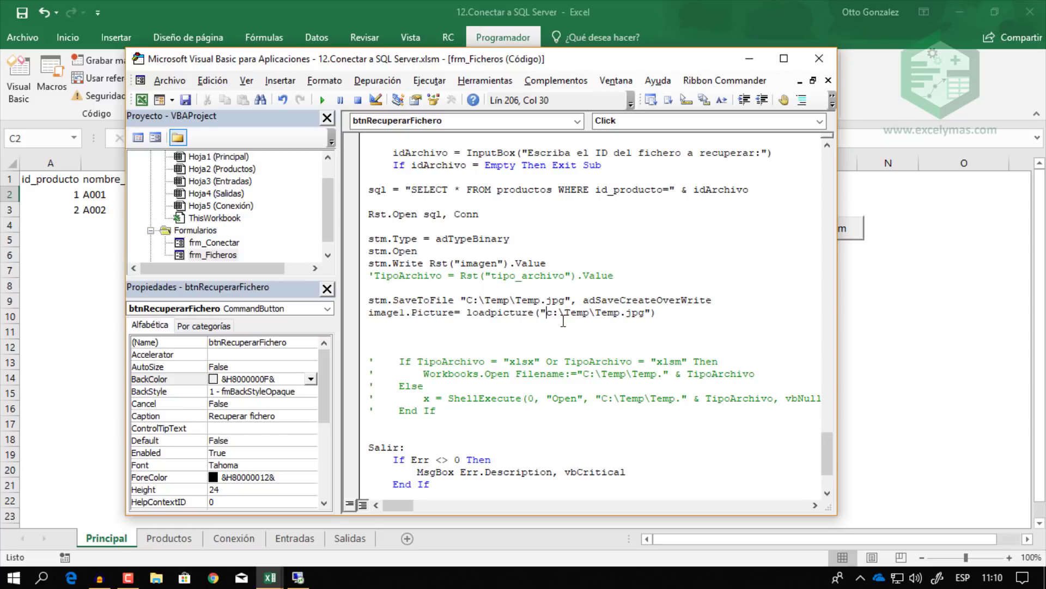
{"action": "left_click", "coordinate": [670, 313]}
{"action": "key", "text": "Return"}
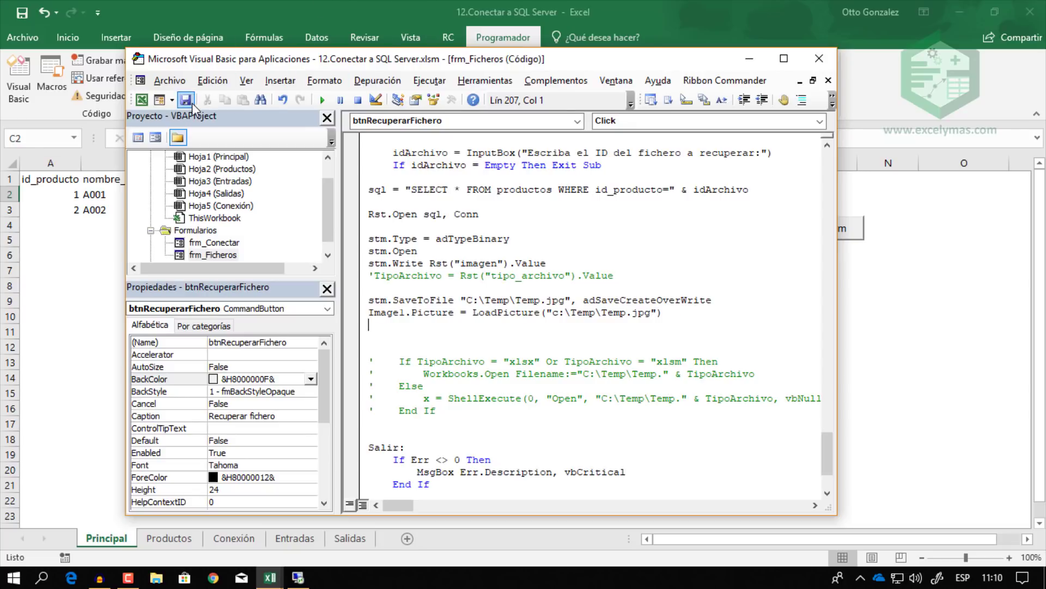
{"action": "left_click", "coordinate": [402, 6]}
Rerun the products query and retrieve product 1 in the Guardar y Recuperar Ficheros form.
{"action": "left_click", "coordinate": [402, 6]}
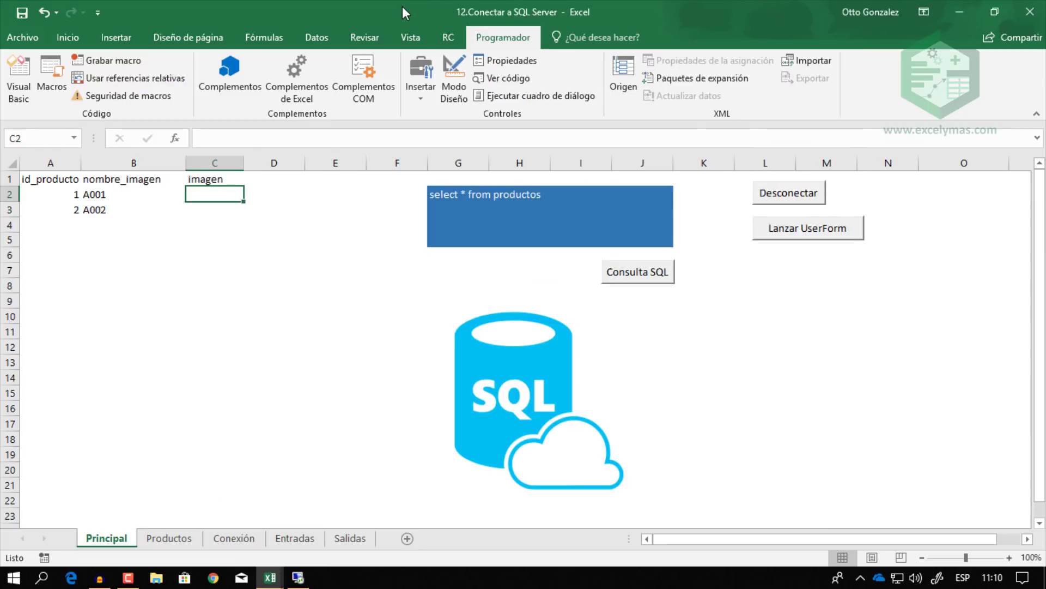
{"action": "left_click", "coordinate": [612, 278]}
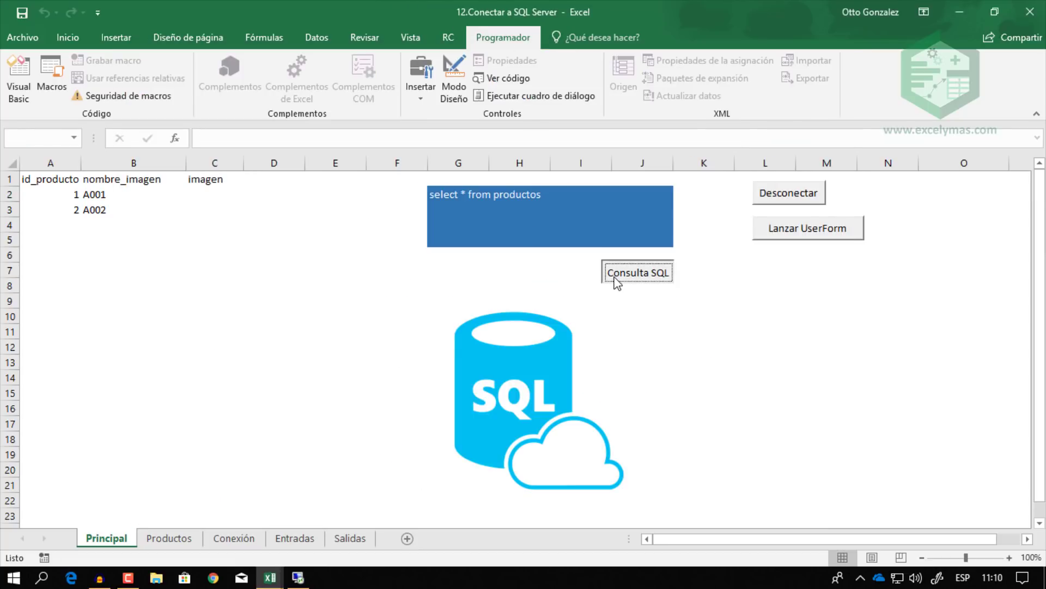
{"action": "left_click", "coordinate": [616, 282]}
{"action": "left_click", "coordinate": [779, 229]}
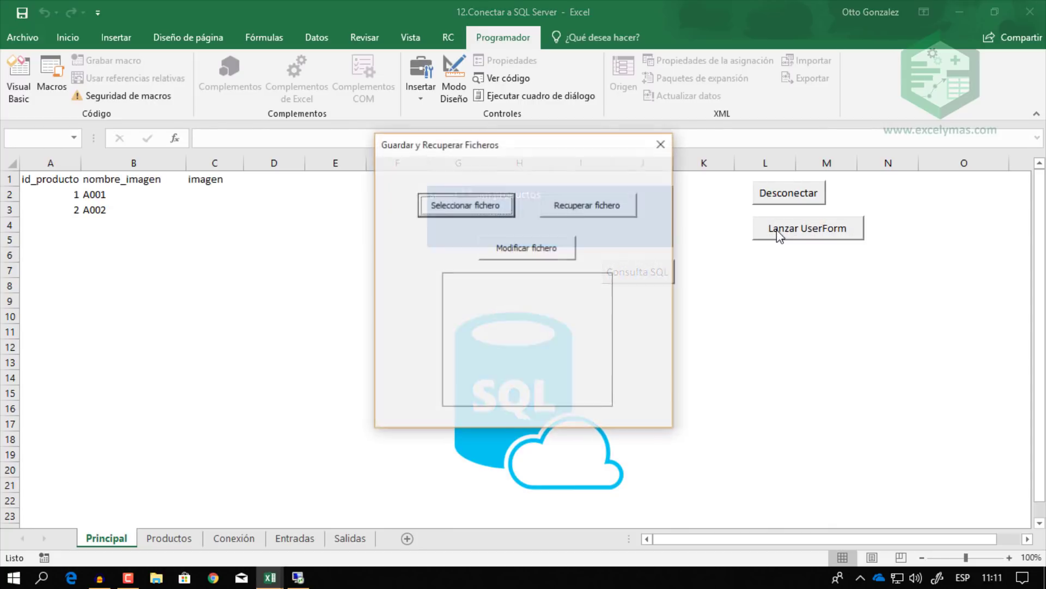
{"action": "left_click", "coordinate": [593, 205]}
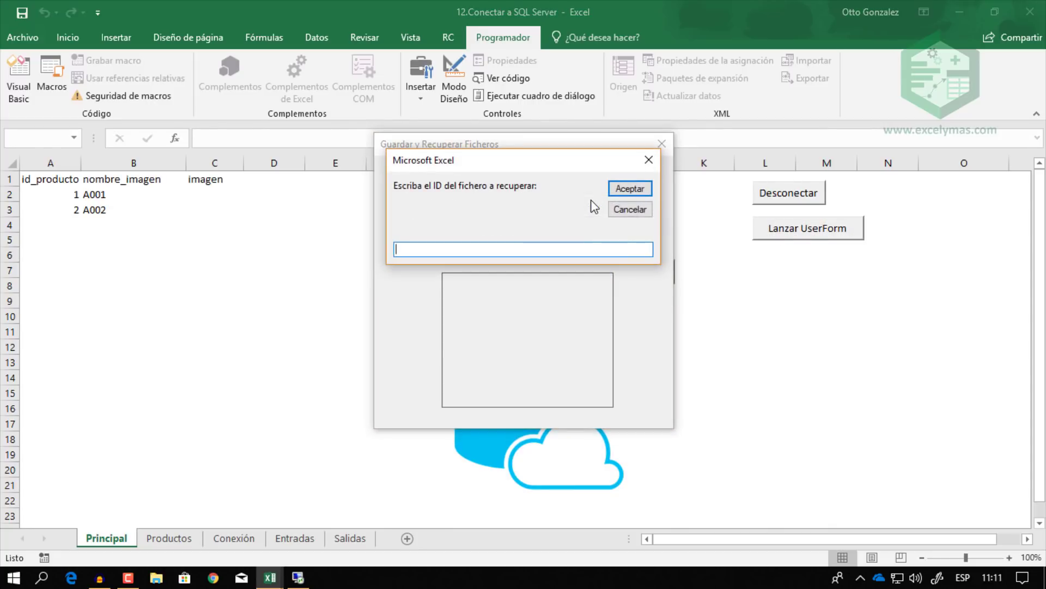
{"action": "type", "text": "1"}
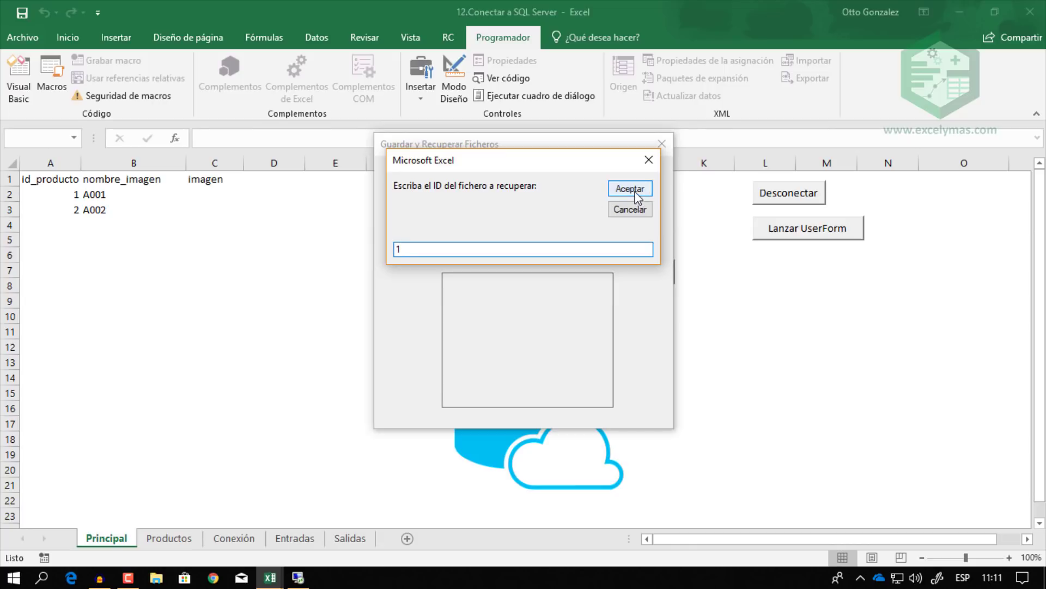
{"action": "left_click", "coordinate": [637, 191]}
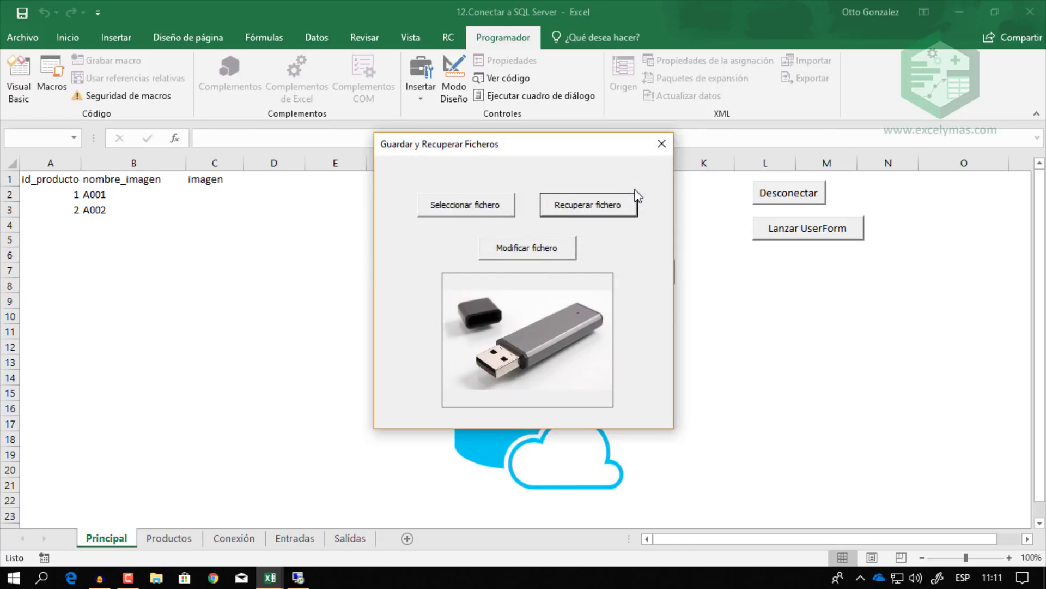
Retrieve product 2 so its image displays, then open File Explorer.
{"action": "left_click", "coordinate": [627, 204]}
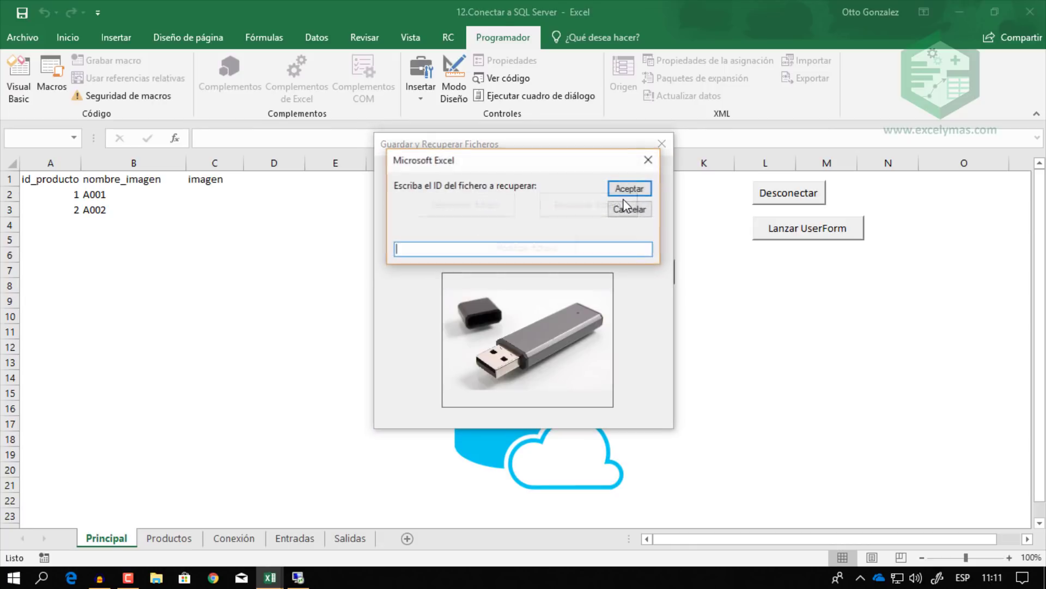
{"action": "type", "text": "2"}
{"action": "left_click", "coordinate": [626, 187]}
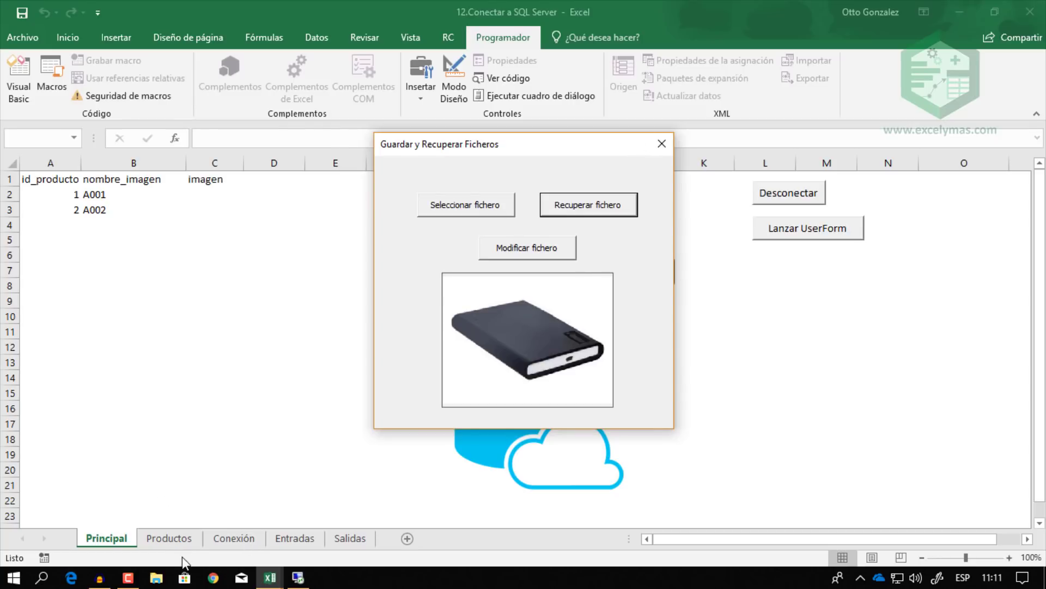
{"action": "left_click", "coordinate": [157, 577]}
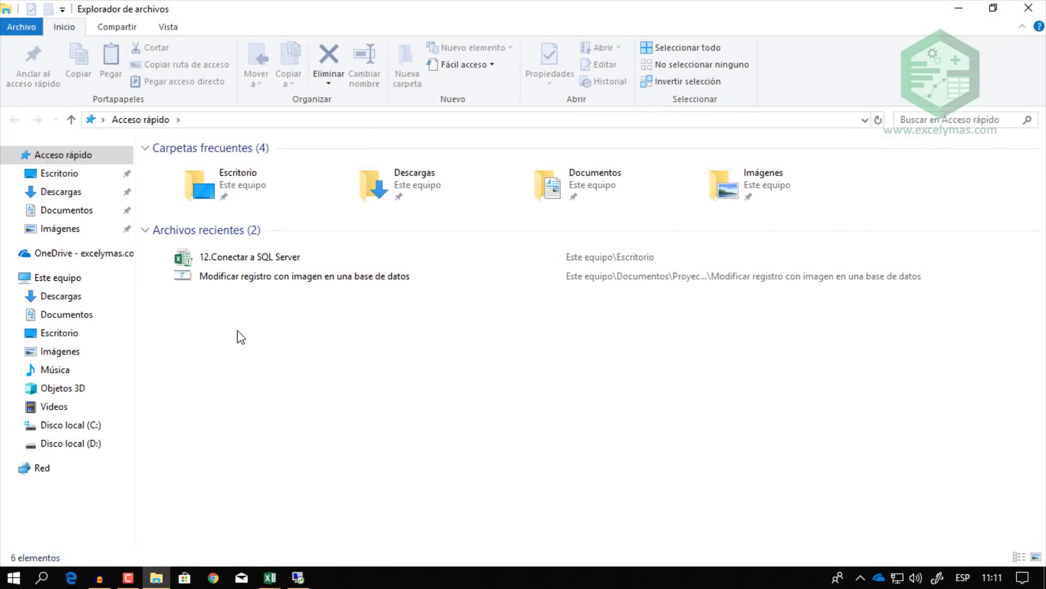
Browse to C:\Temp to find the saved Temp image.
{"action": "left_click", "coordinate": [43, 278]}
{"action": "double_click", "coordinate": [256, 306]}
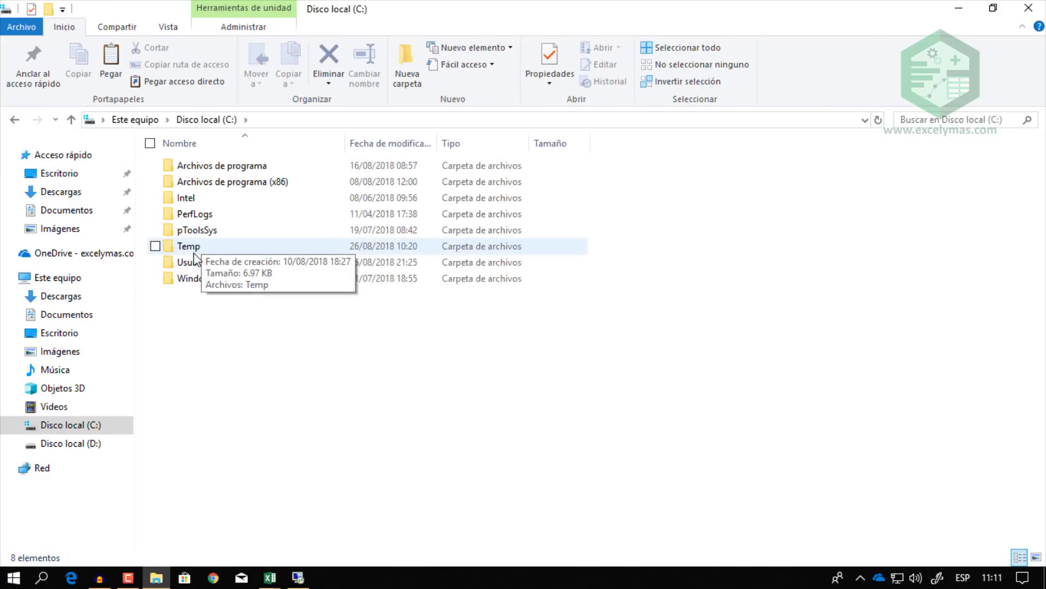
{"action": "double_click", "coordinate": [195, 252]}
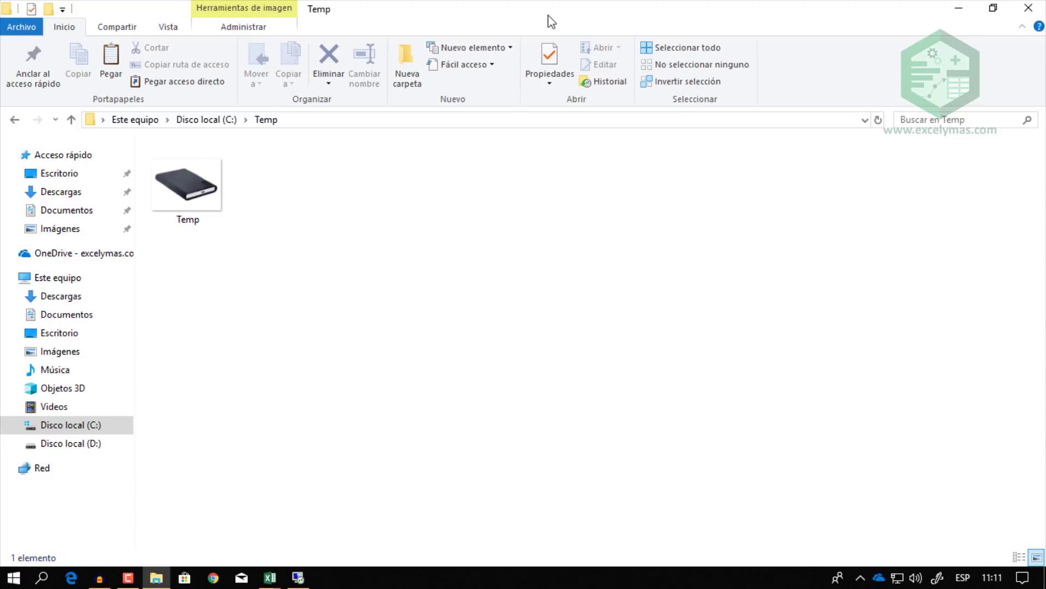
Minimize the Remote Desktop session and switch back to the Excel workbook.
{"action": "left_click", "coordinate": [299, 577]}
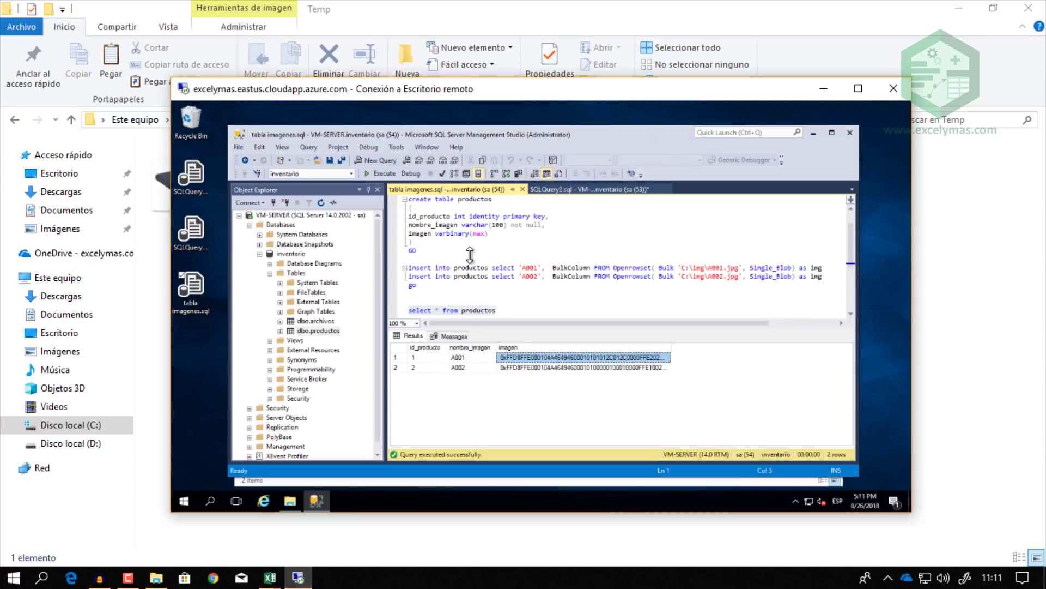
{"action": "left_click", "coordinate": [823, 89]}
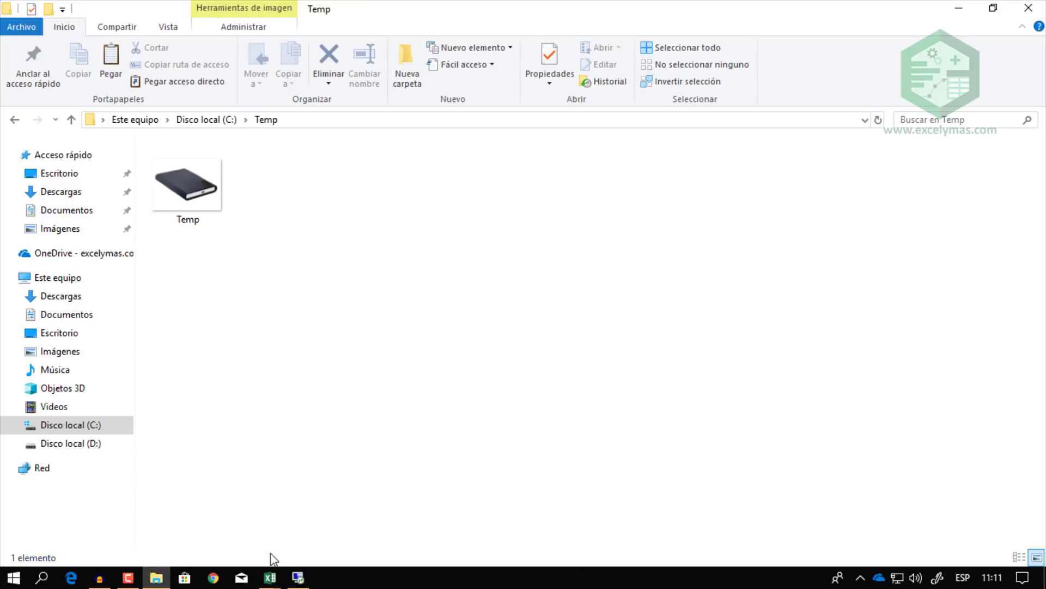
{"action": "left_click", "coordinate": [270, 578]}
Close the open file form and restore the Excel window to a smaller size.
{"action": "left_click", "coordinate": [261, 507]}
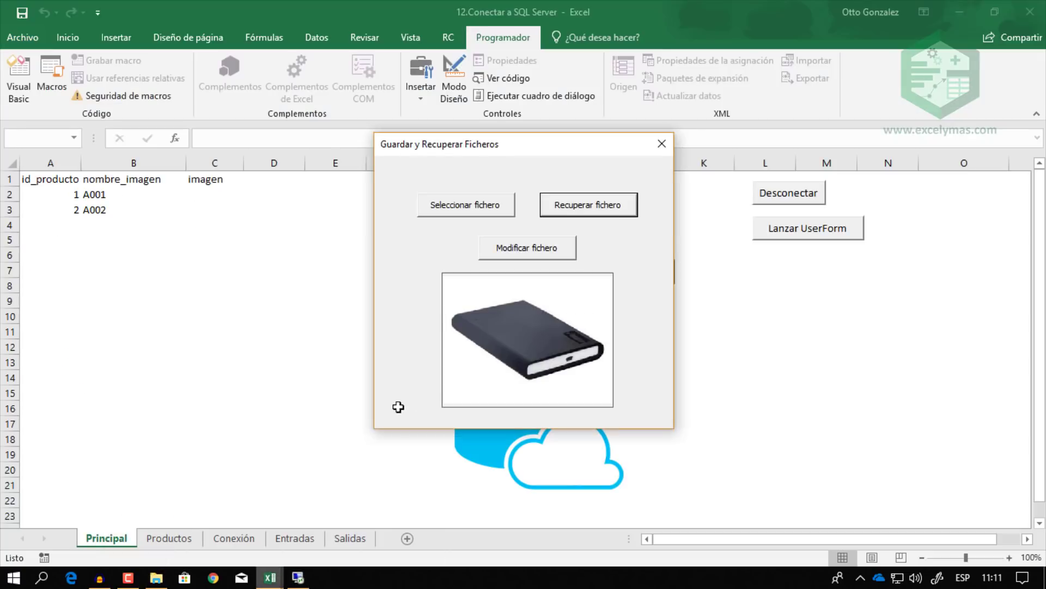
{"action": "left_click", "coordinate": [662, 144]}
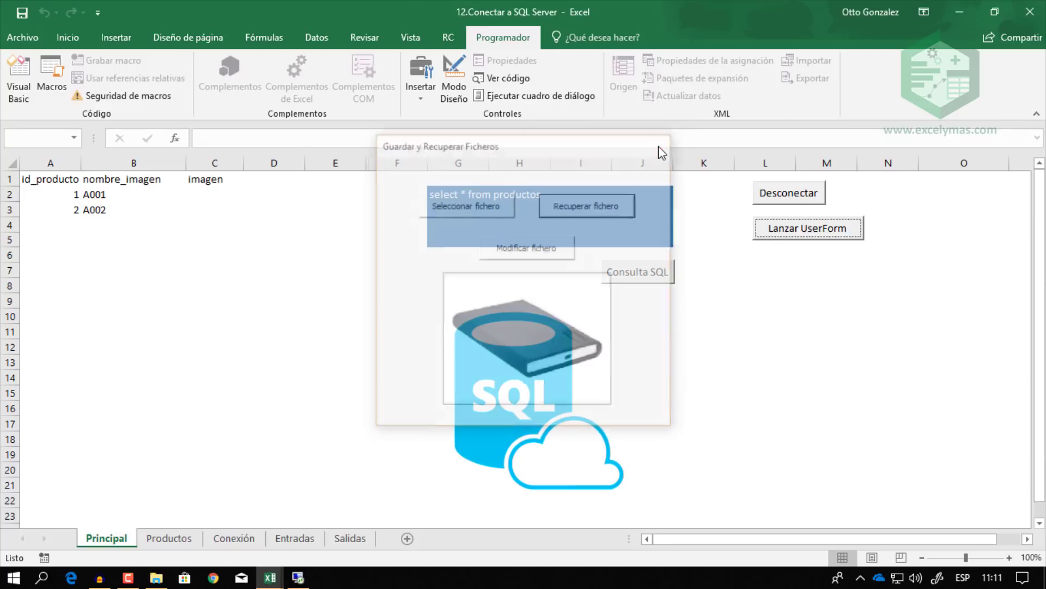
{"action": "double_click", "coordinate": [397, 1]}
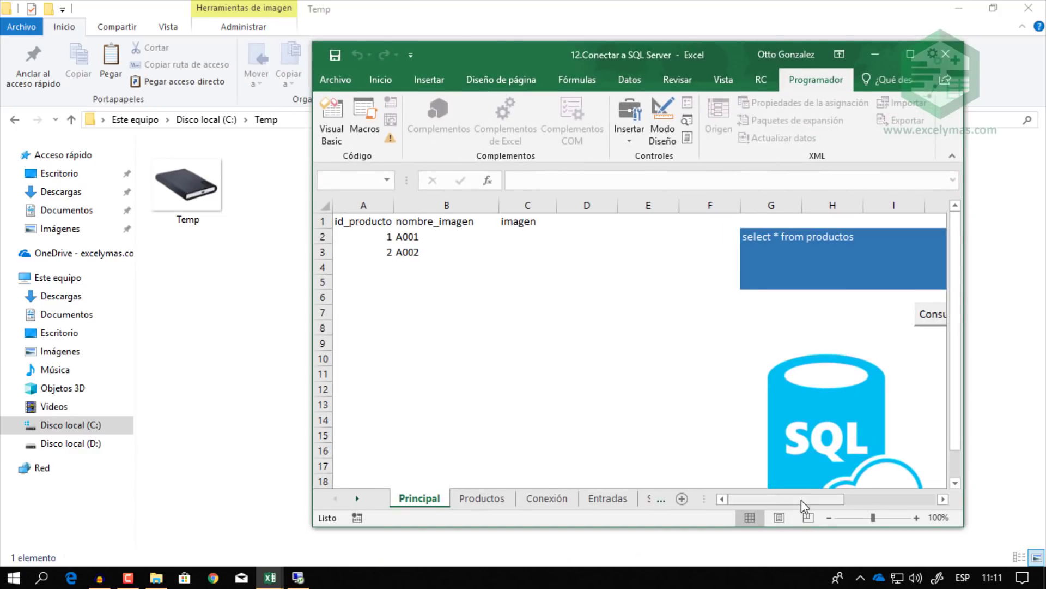
{"action": "left_click_drag", "start_coordinate": [801, 499], "coordinate": [841, 500]}
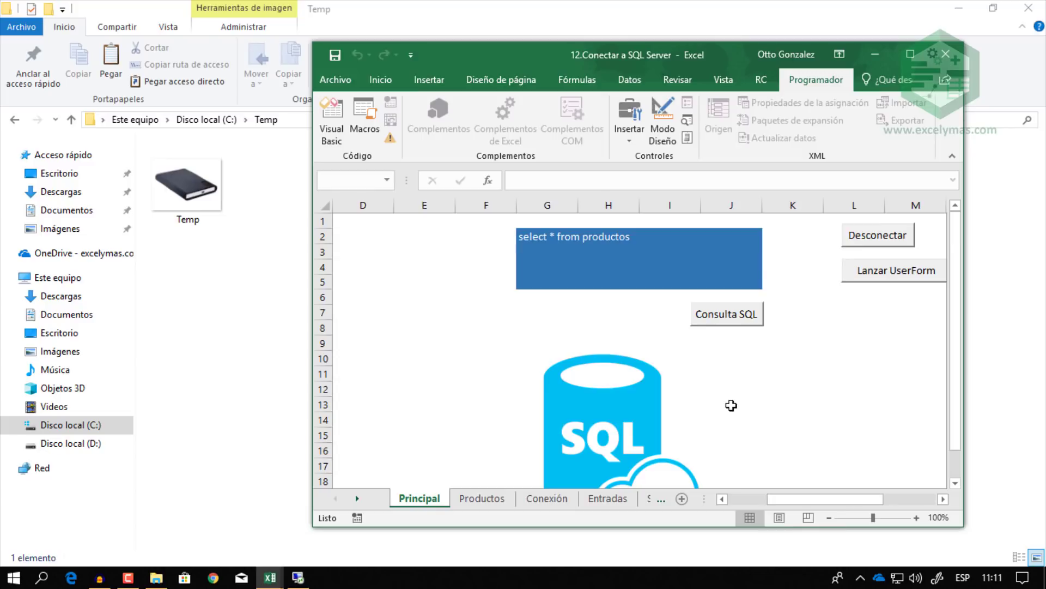
Relaunch the form, load file ID 1's USB-drive picture, then close the form.
{"action": "left_click", "coordinate": [875, 284]}
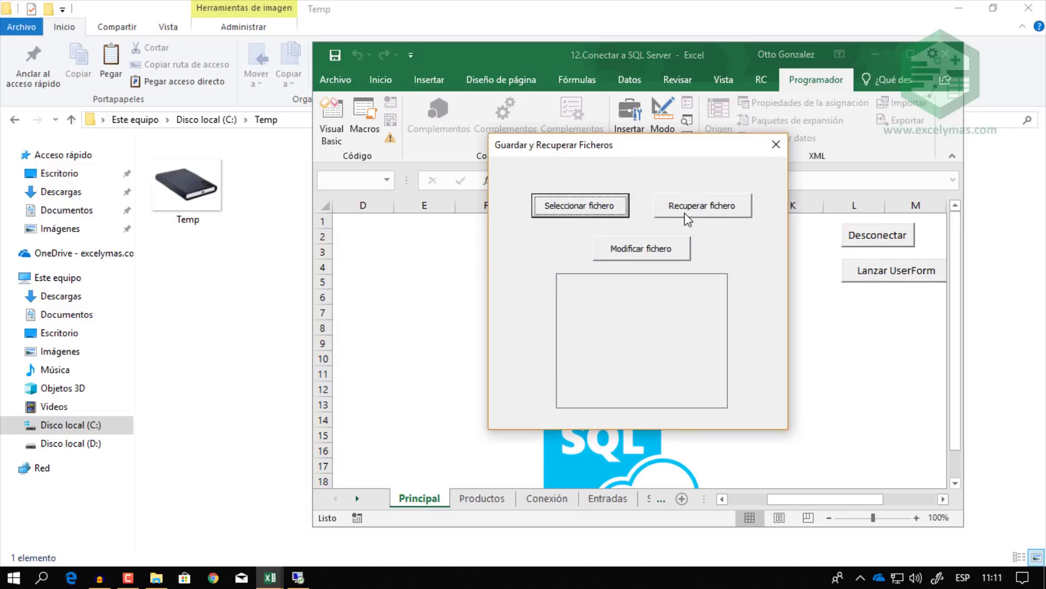
{"action": "left_click", "coordinate": [697, 207]}
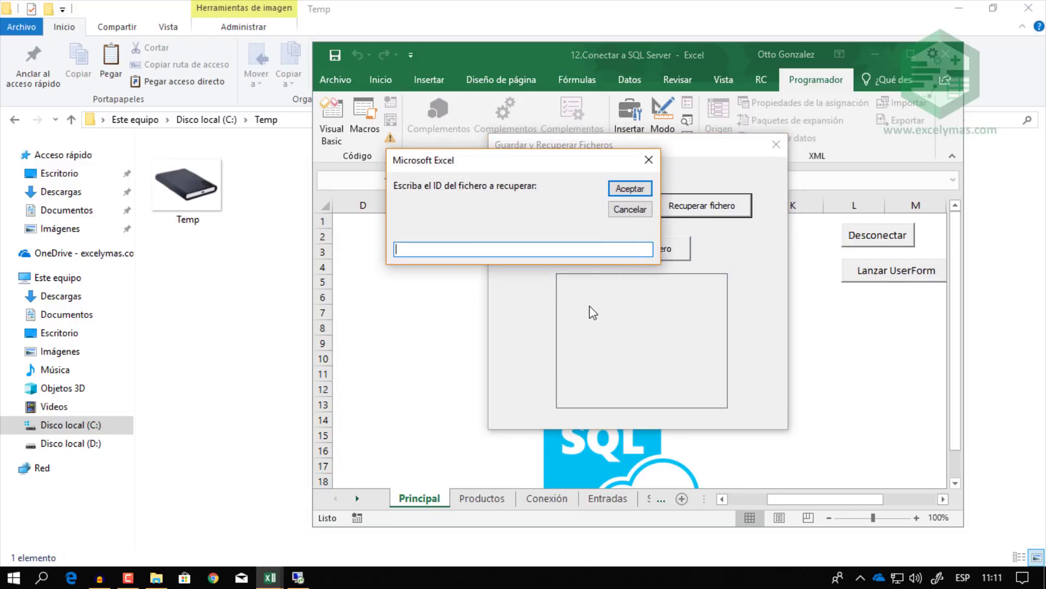
{"action": "type", "text": "1"}
{"action": "left_click", "coordinate": [629, 189]}
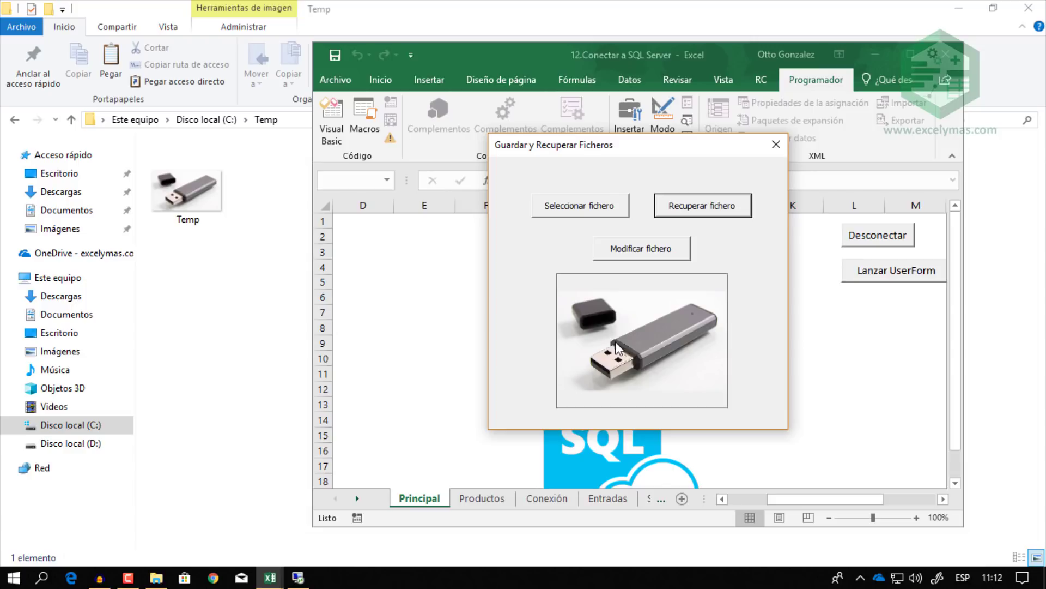
{"action": "left_click", "coordinate": [776, 144]}
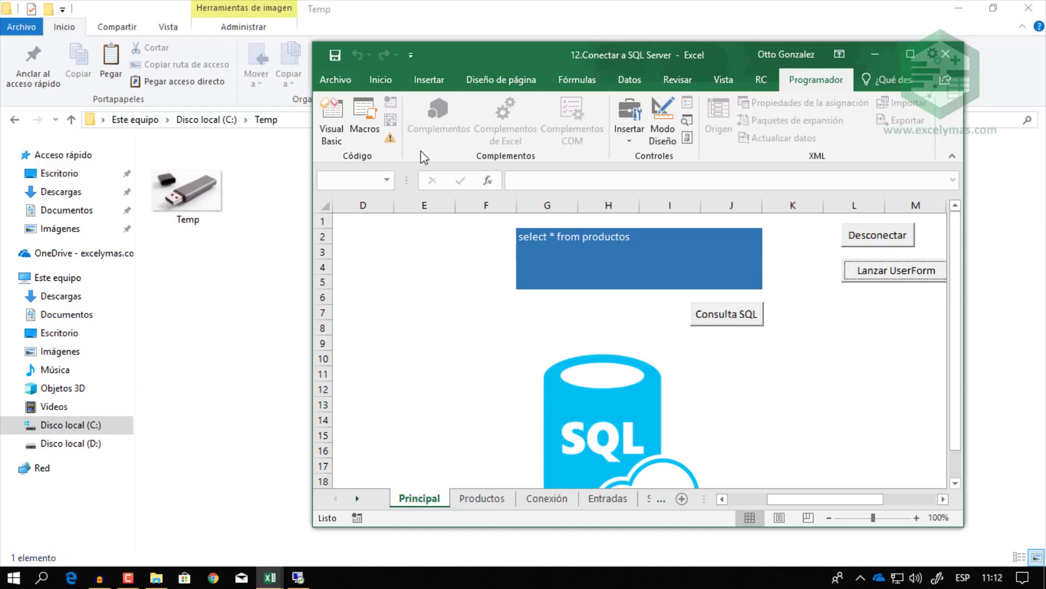
In the VBA editor, start a kill (" line below the LoadPicture statement.
{"action": "left_click", "coordinate": [332, 116]}
{"action": "left_click_drag", "start_coordinate": [402, 29], "coordinate": [567, 81]}
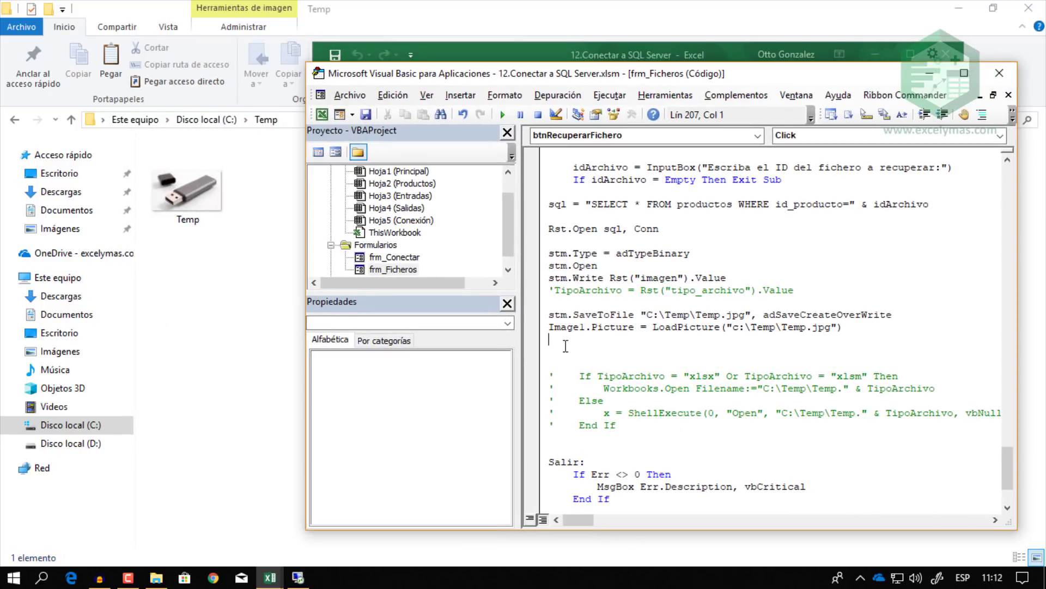
{"action": "type", "text": "kill"}
{"action": "type", "text": " ("}
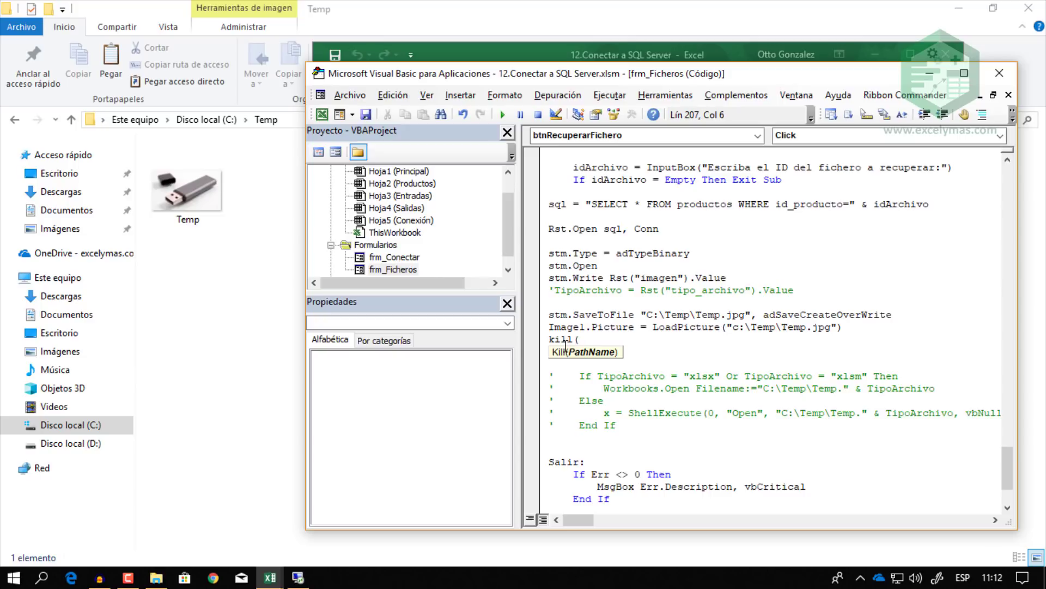
{"action": "type", "text": "\""}
{"action": "left_click", "coordinate": [725, 328]}
{"action": "key", "text": "Return"}
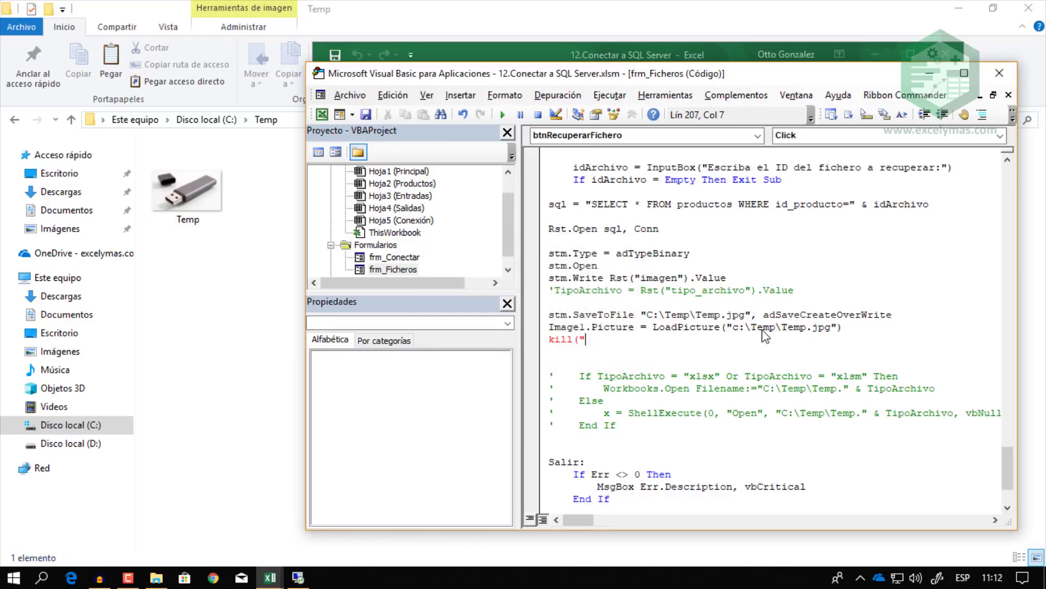
Complete the line as Kill ("c:\Temp\Temp.jpg") using the path copied from LoadPicture.
{"action": "left_click_drag", "start_coordinate": [728, 327], "coordinate": [846, 331]}
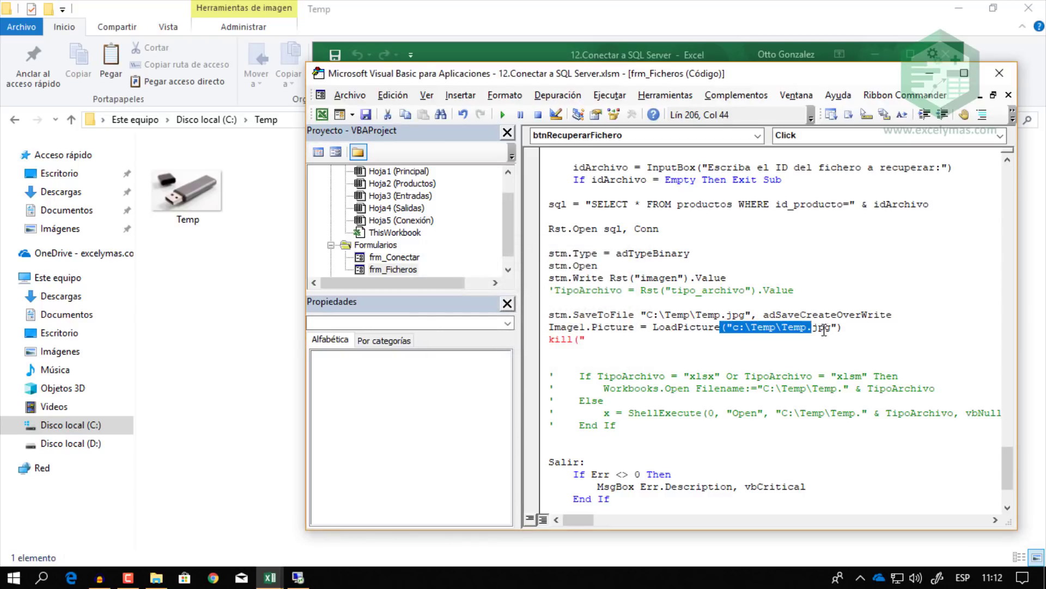
{"action": "key", "text": "ctrl+c"}
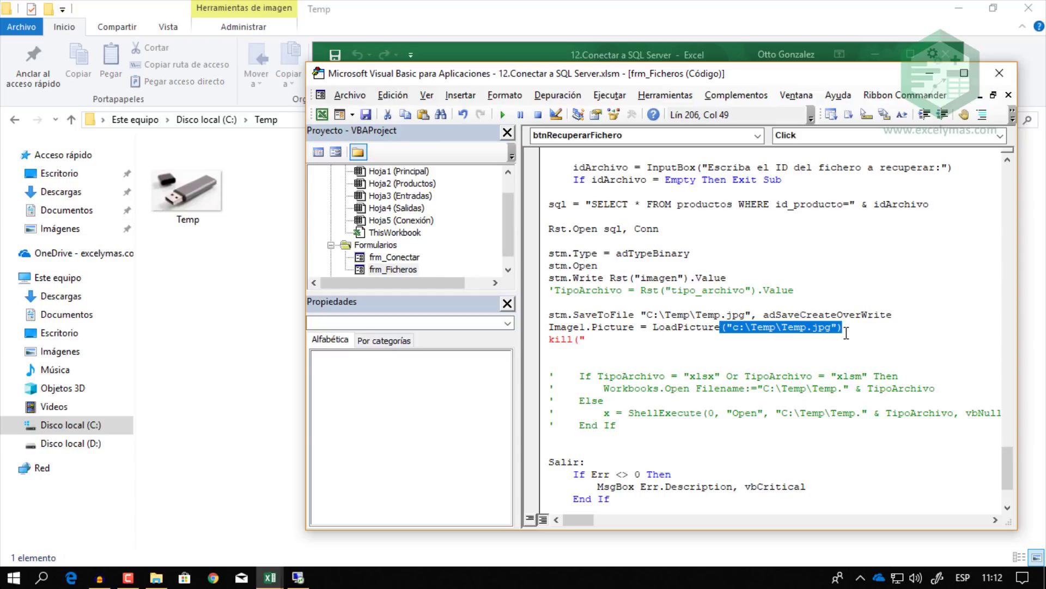
{"action": "left_click", "coordinate": [598, 340]}
{"action": "key", "text": "BackSpace"}
{"action": "key", "text": "BackSpace"}
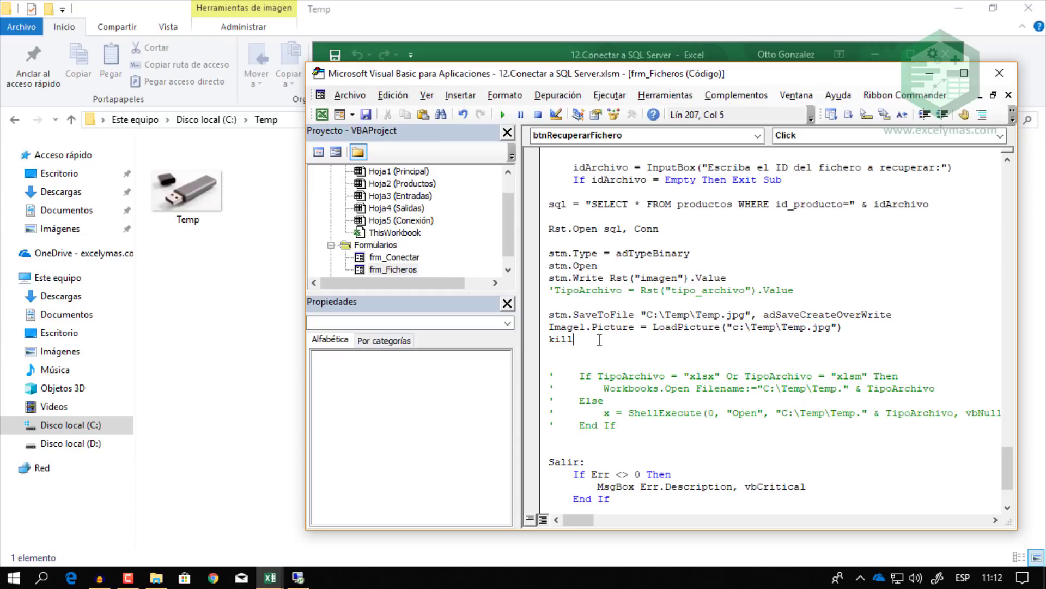
{"action": "key", "text": "ctrl+v"}
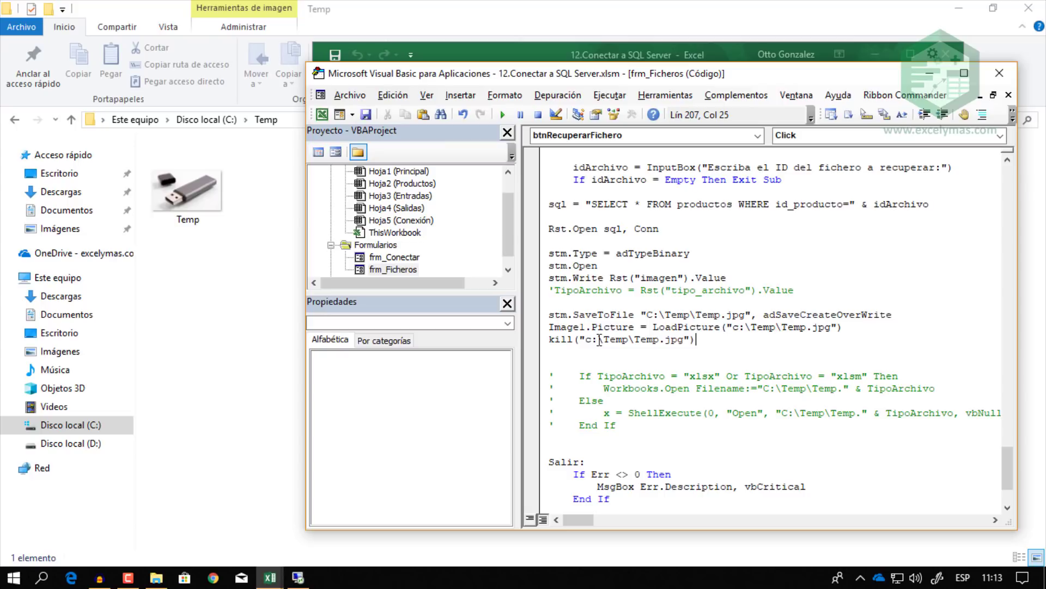
{"action": "key", "text": "Up"}
{"action": "key", "text": "Down"}
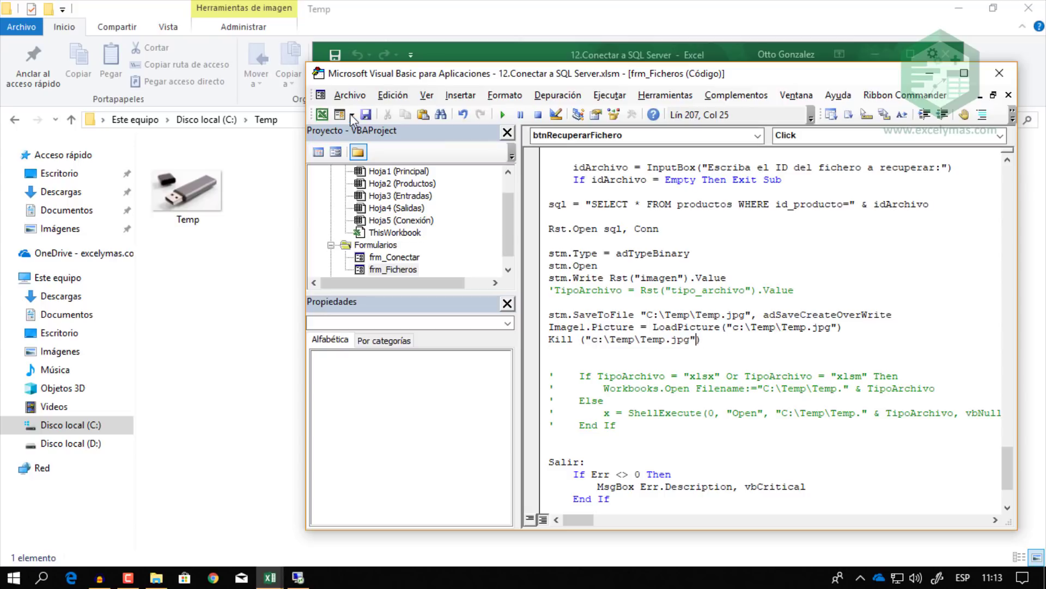
Launch the Guardar y Recuperar Ficheros form and retrieve file ID 2.
{"action": "left_click", "coordinate": [322, 115]}
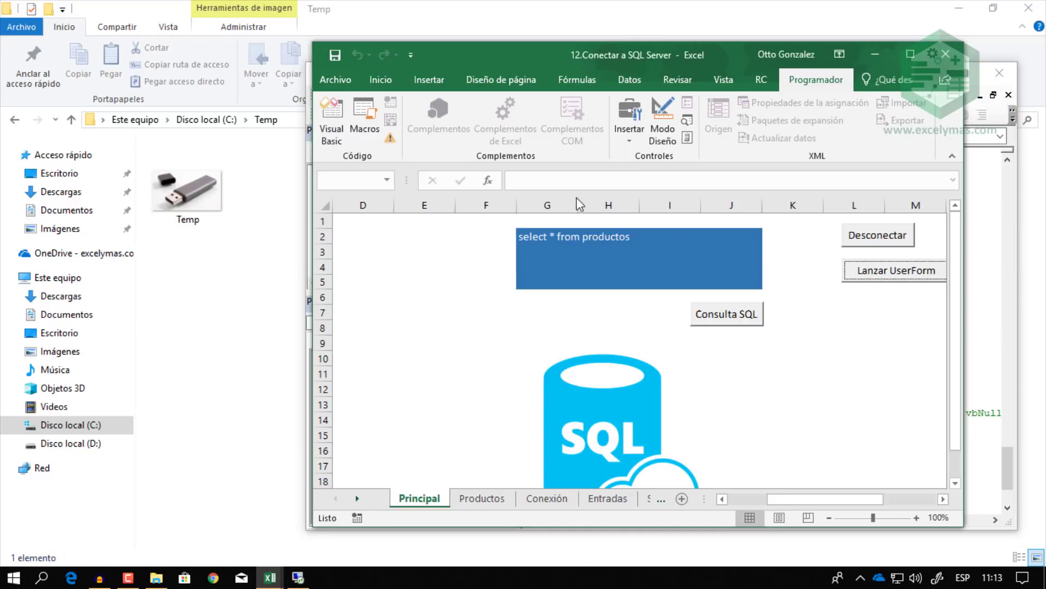
{"action": "left_click", "coordinate": [730, 319]}
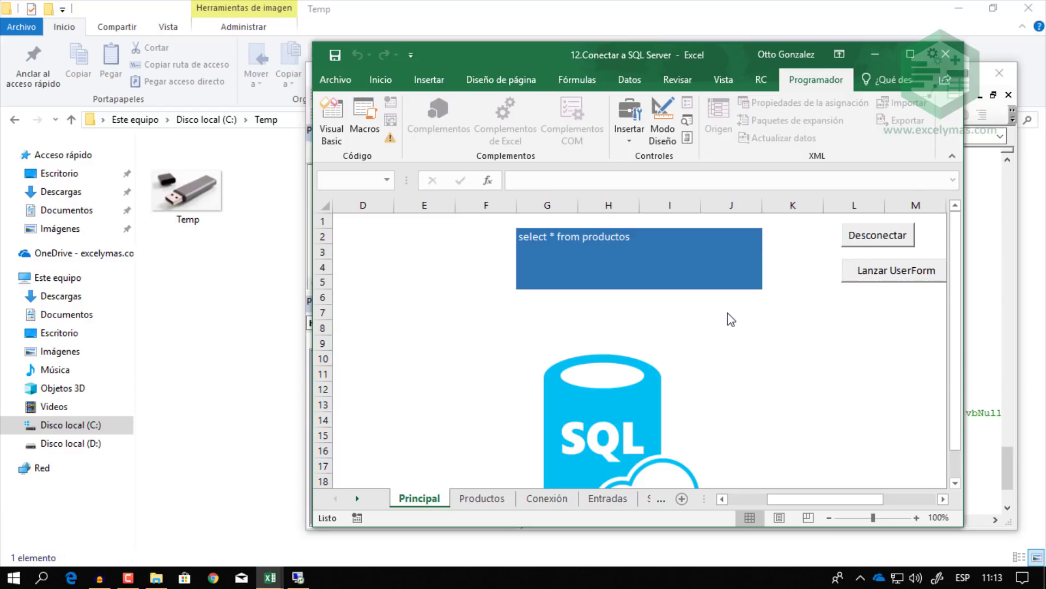
{"action": "left_click", "coordinate": [867, 275]}
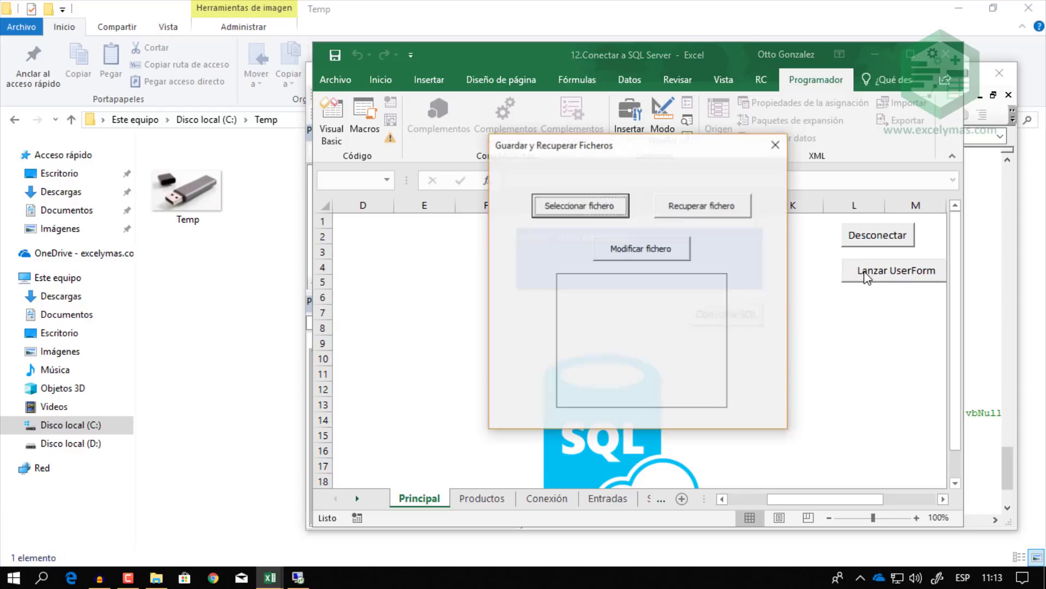
{"action": "left_click", "coordinate": [730, 209]}
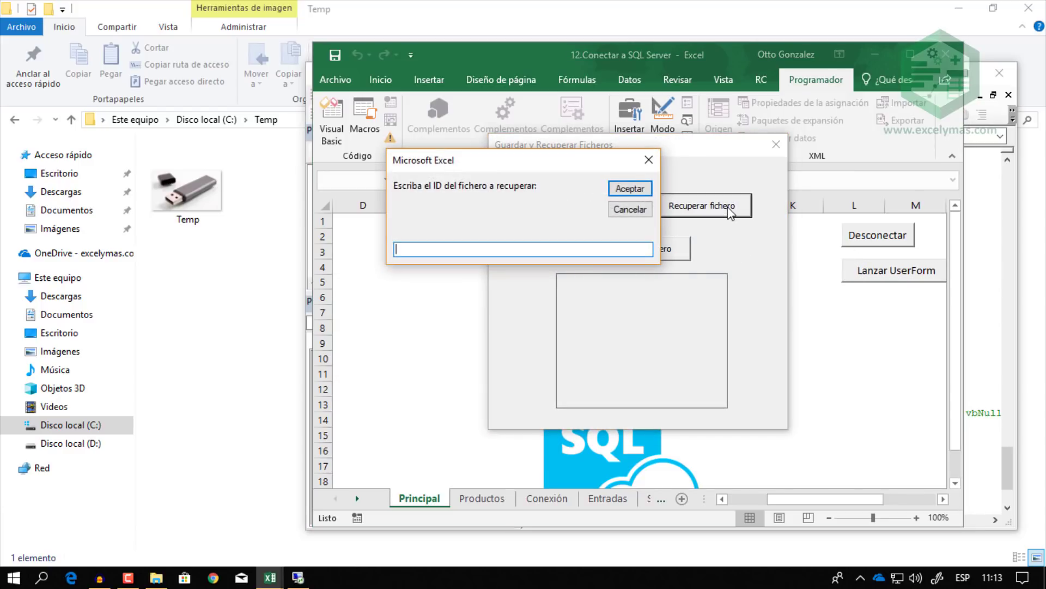
{"action": "type", "text": "2"}
{"action": "left_click", "coordinate": [618, 190]}
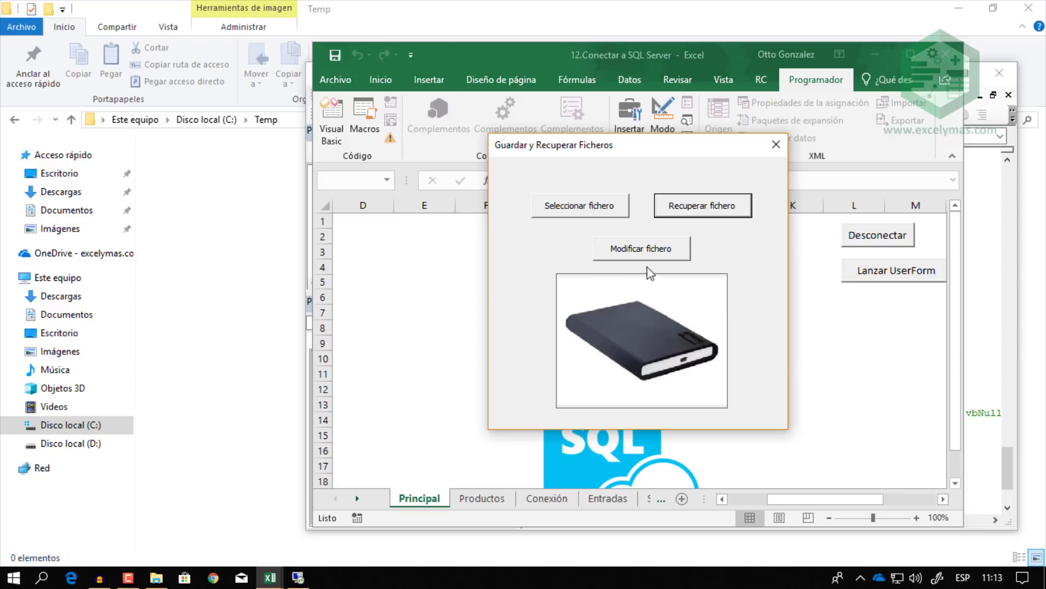
Retrieve files 1, 2 and 1 in turn, checking each image loads.
{"action": "left_click", "coordinate": [676, 210]}
{"action": "type", "text": "1"}
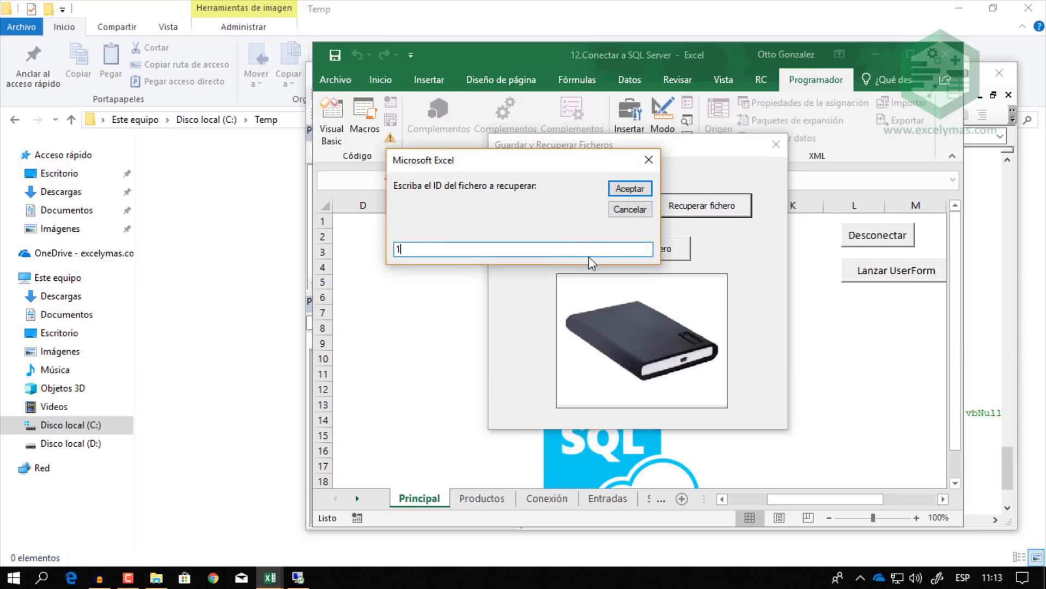
{"action": "left_click", "coordinate": [630, 188]}
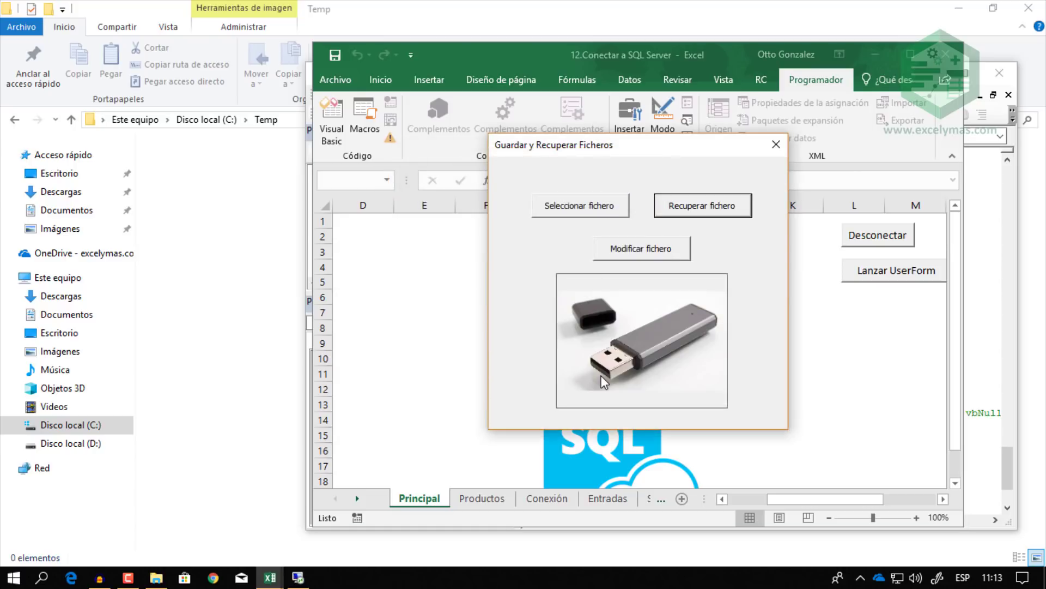
{"action": "left_click", "coordinate": [684, 214]}
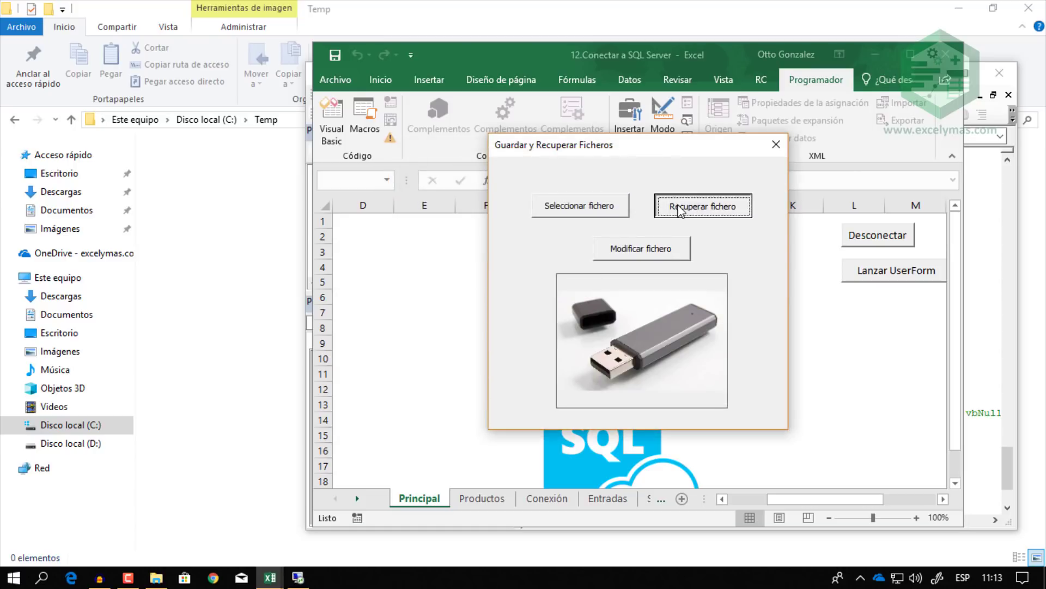
{"action": "type", "text": "2"}
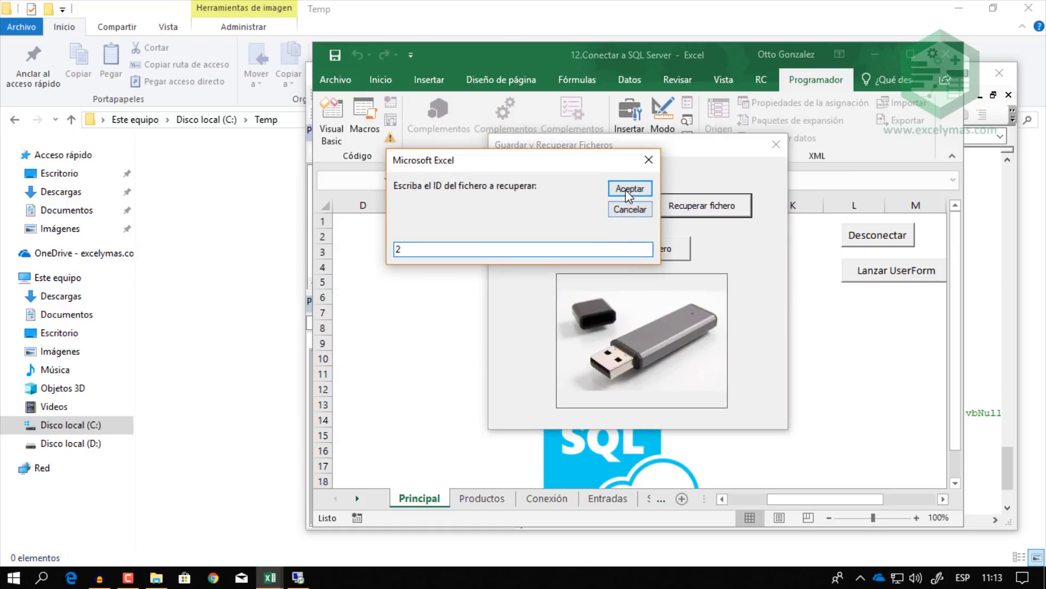
{"action": "left_click", "coordinate": [620, 191]}
{"action": "left_click", "coordinate": [703, 210]}
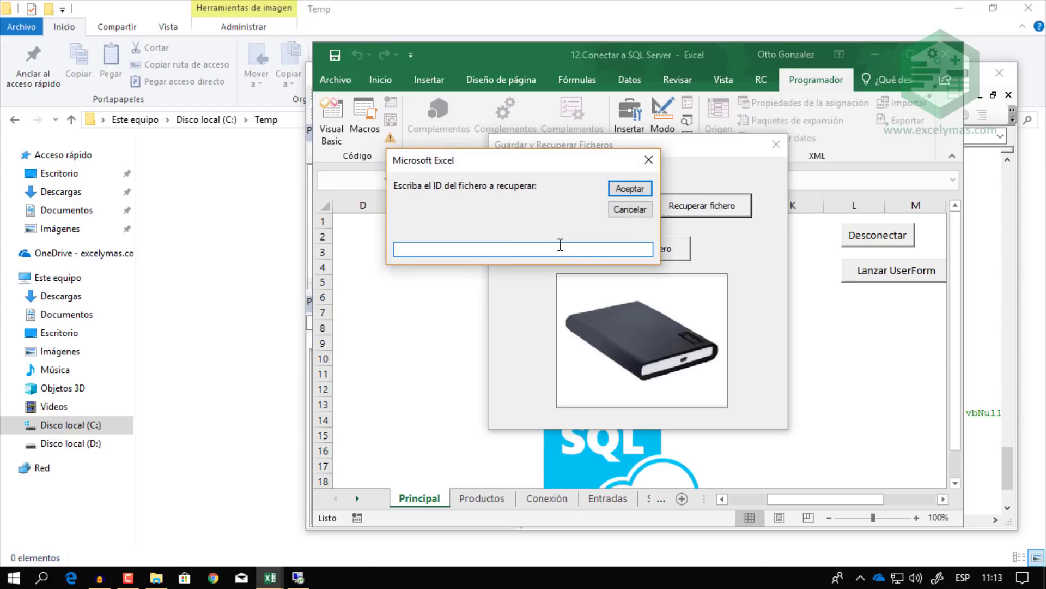
{"action": "type", "text": "1"}
{"action": "left_click", "coordinate": [643, 188]}
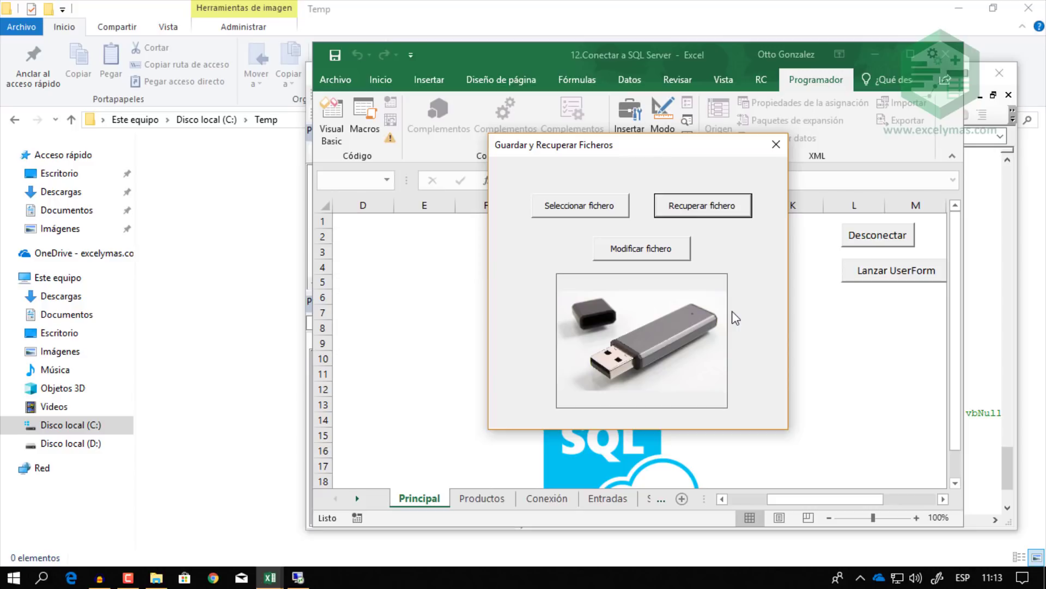